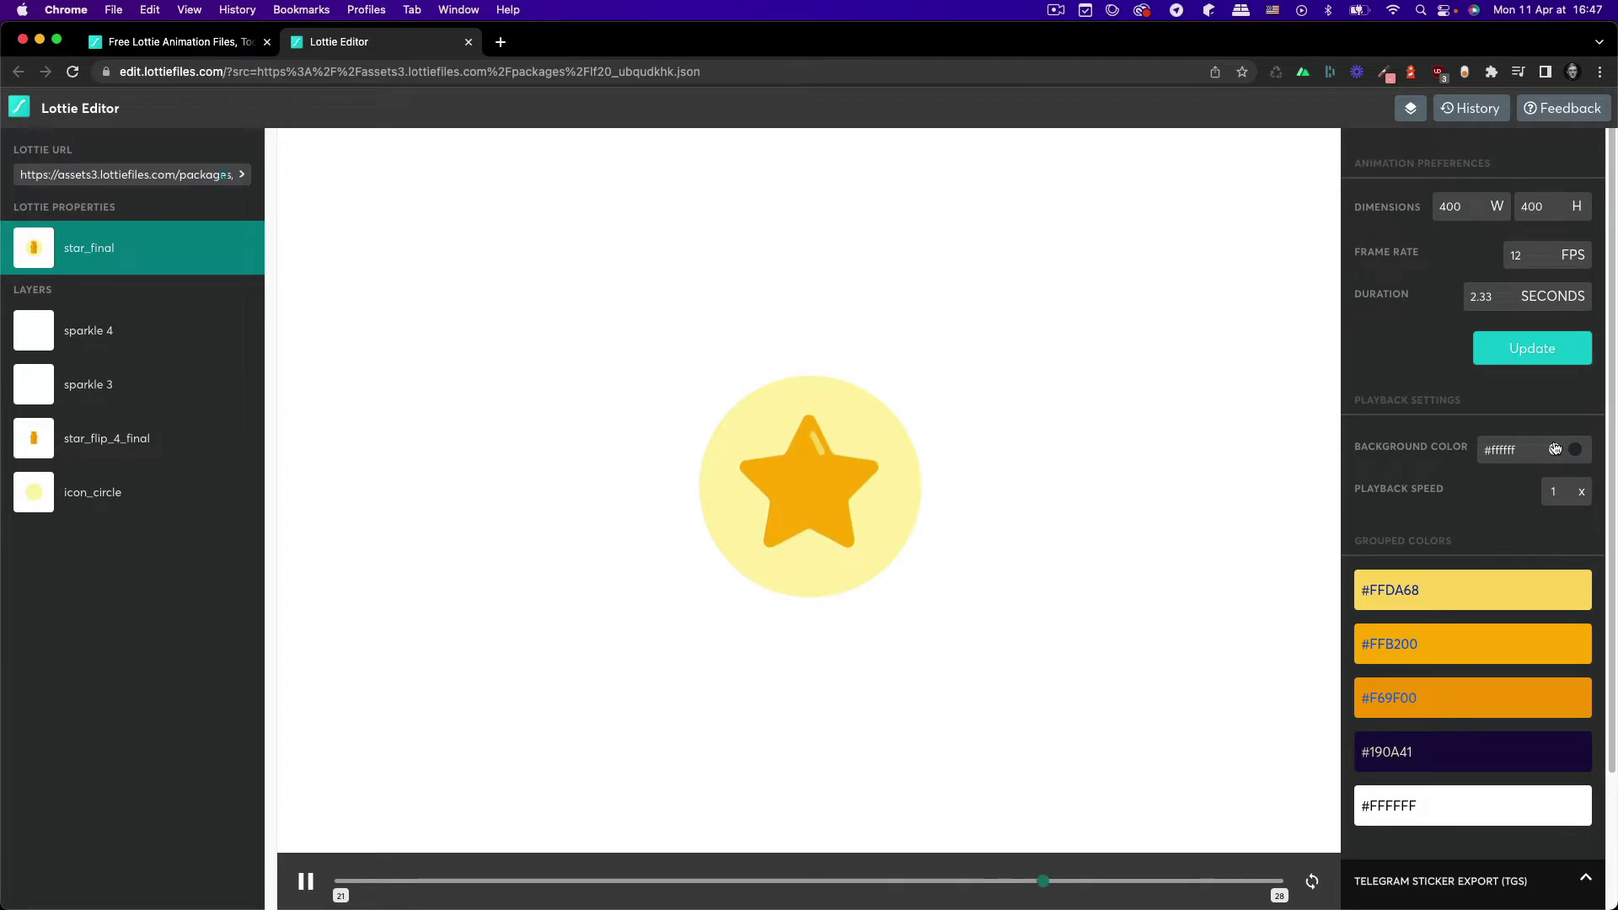
Set the star animation's playback background color to black (#000000)
left_click(1575, 450)
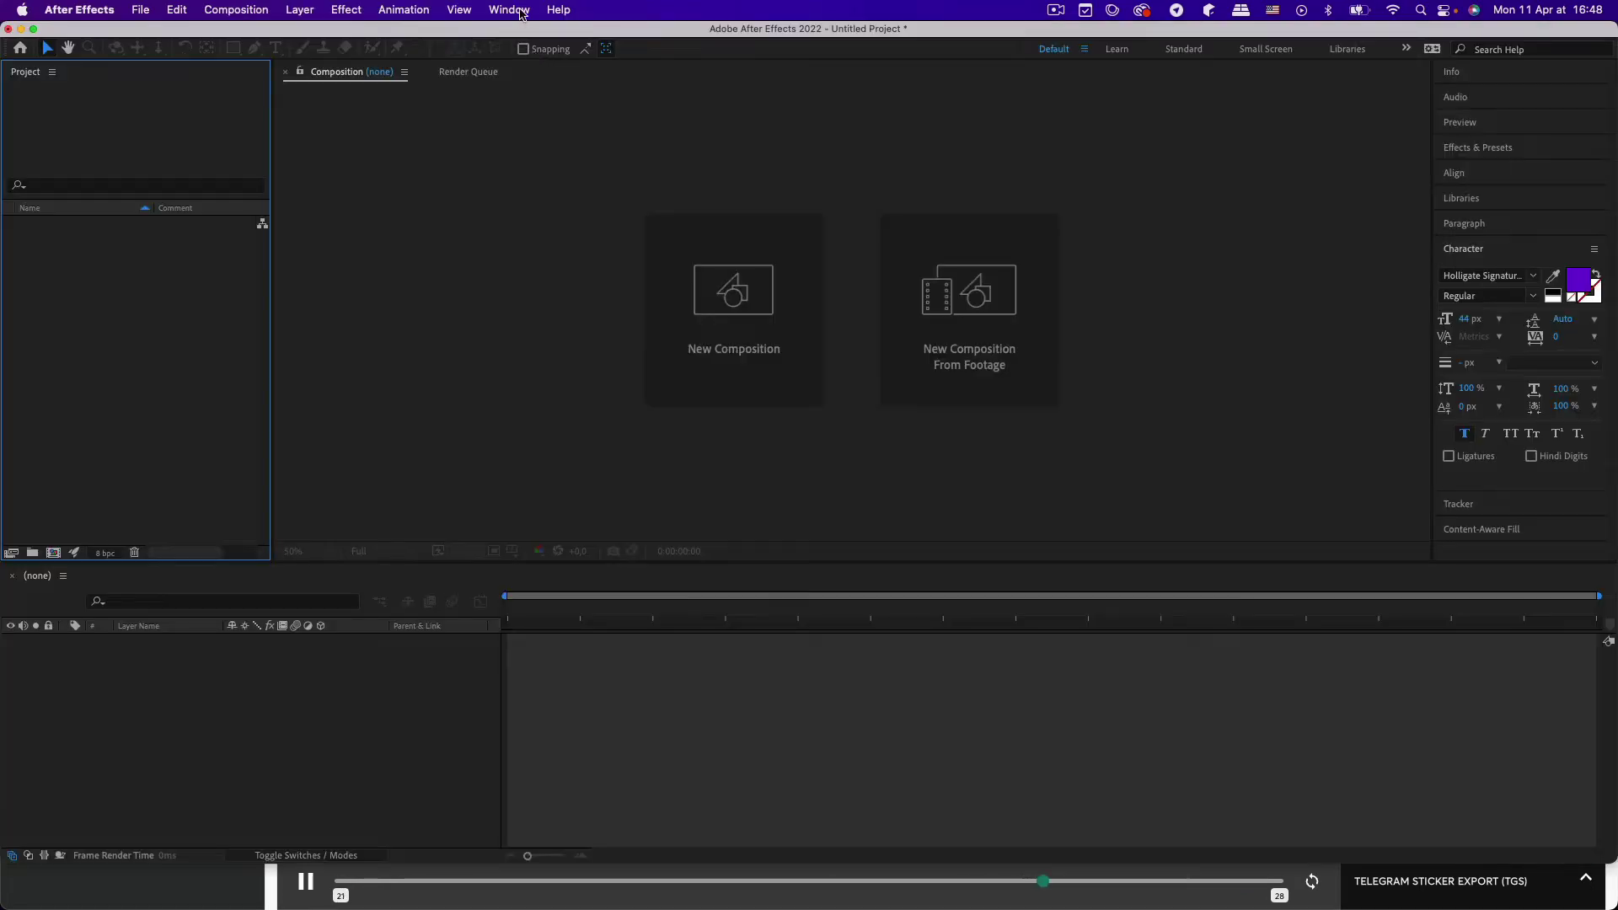
Switch to After Effects and open the Bodymovin extension
left_click(509, 9)
mouse_move(658, 109)
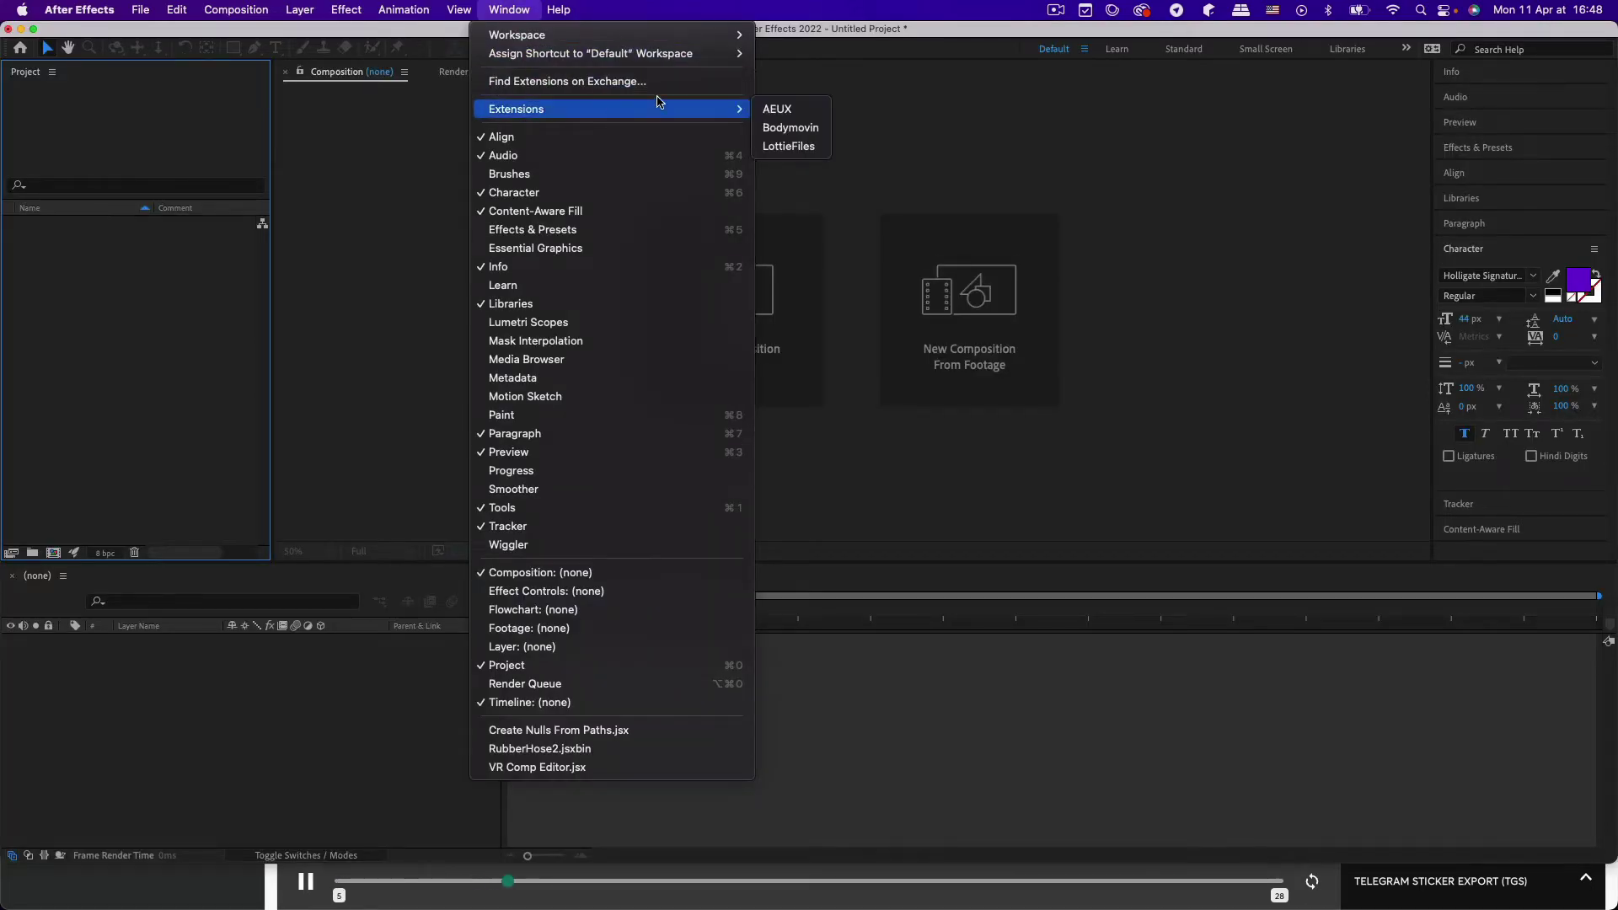
left_click(826, 127)
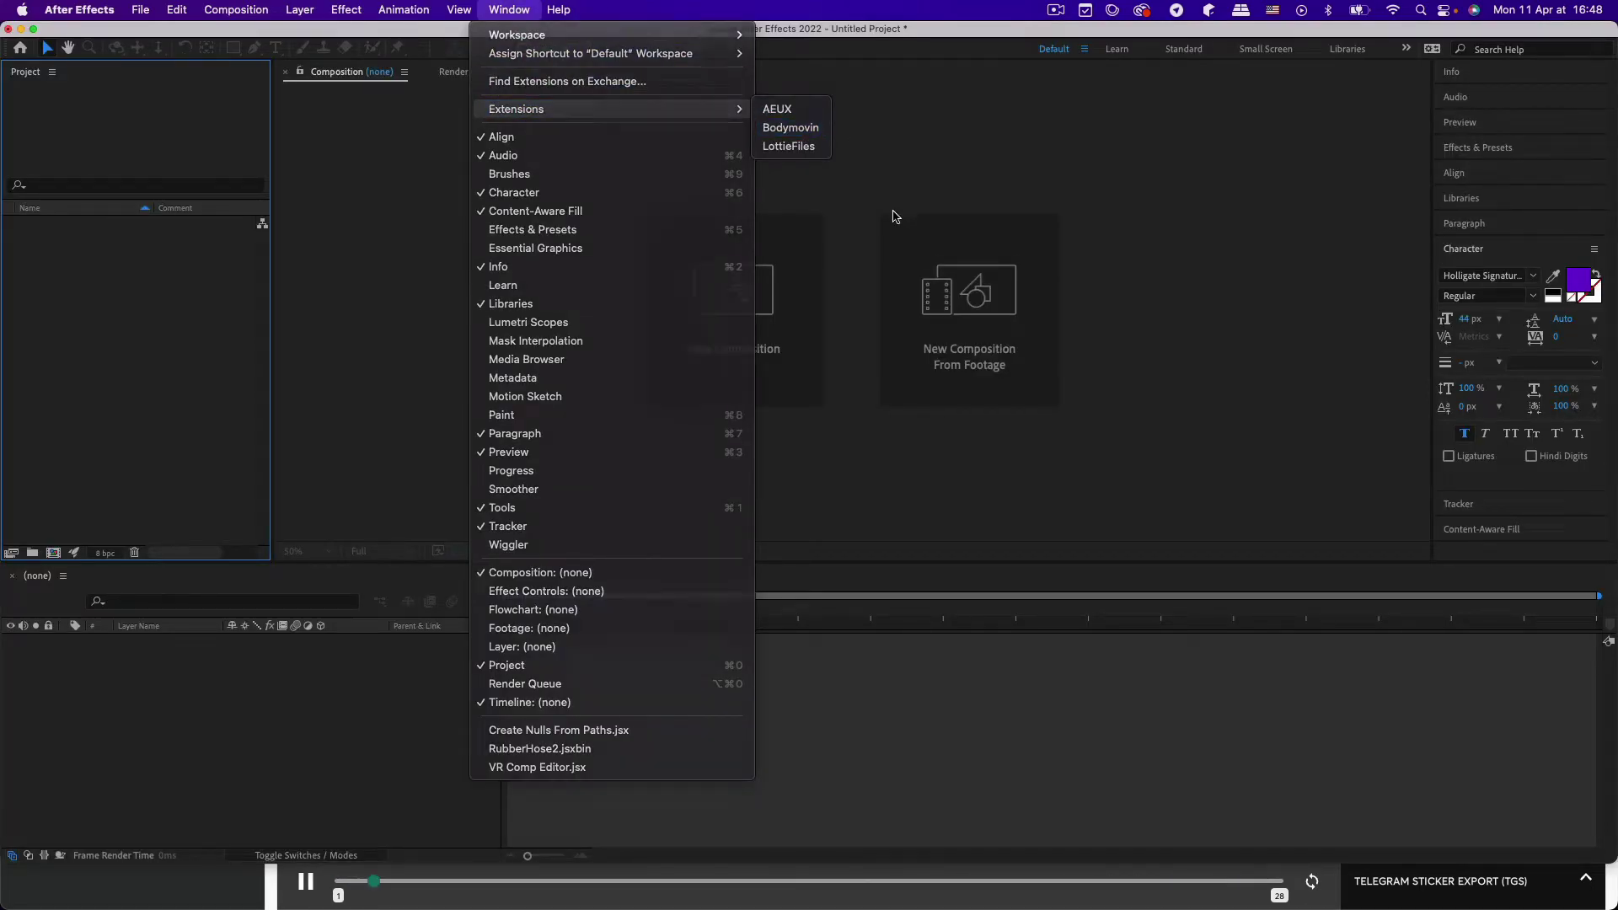
left_click(509, 17)
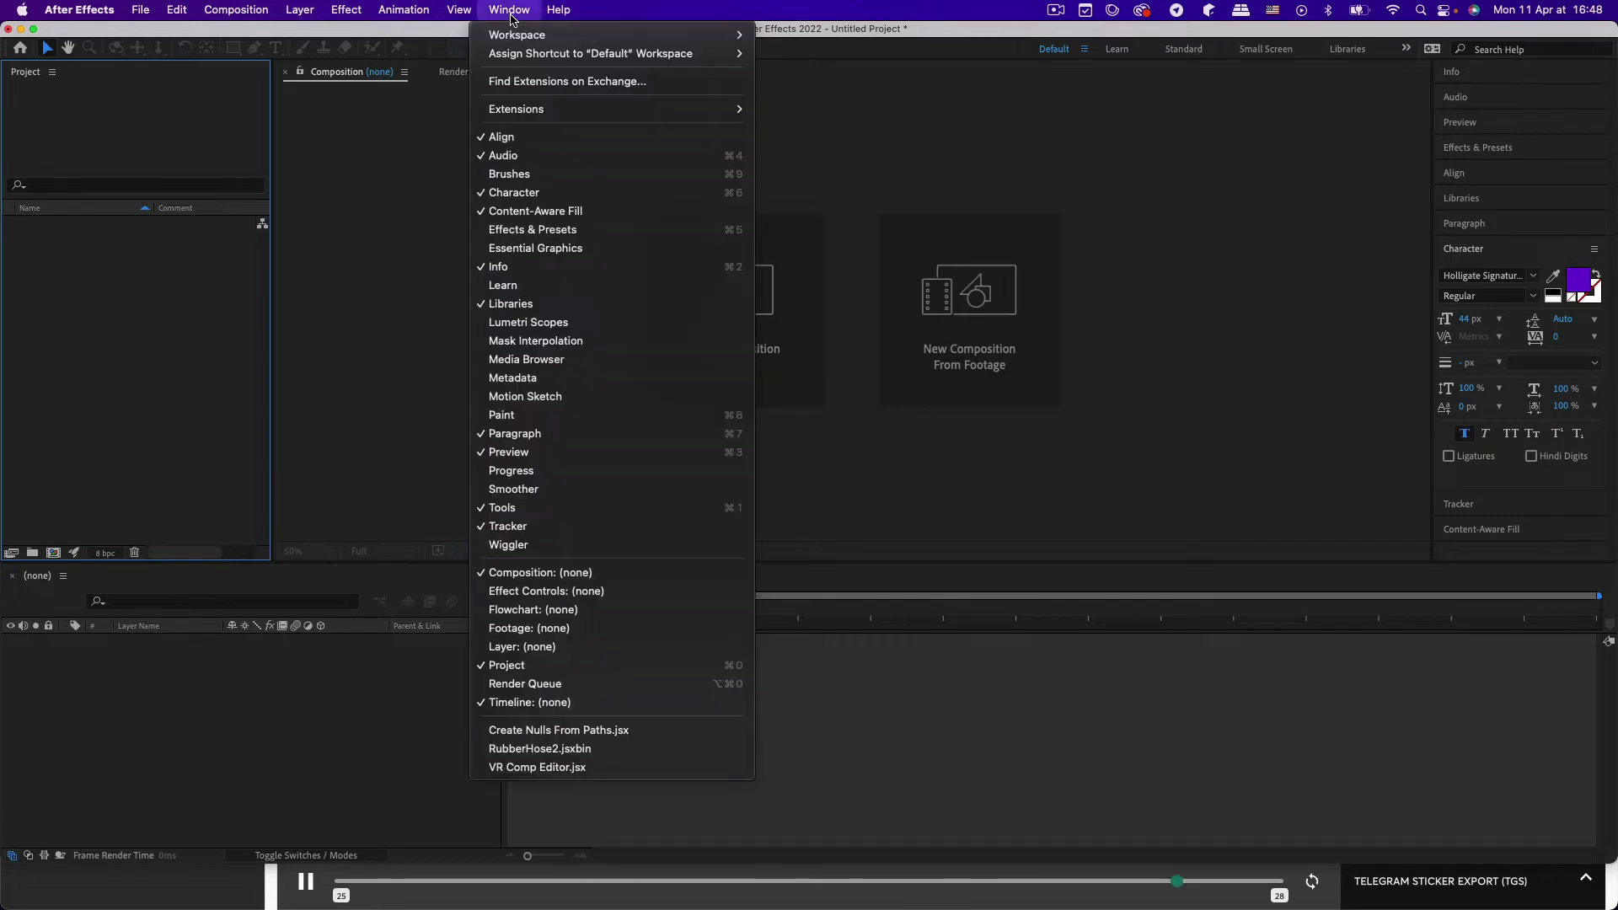
mouse_move(607, 109)
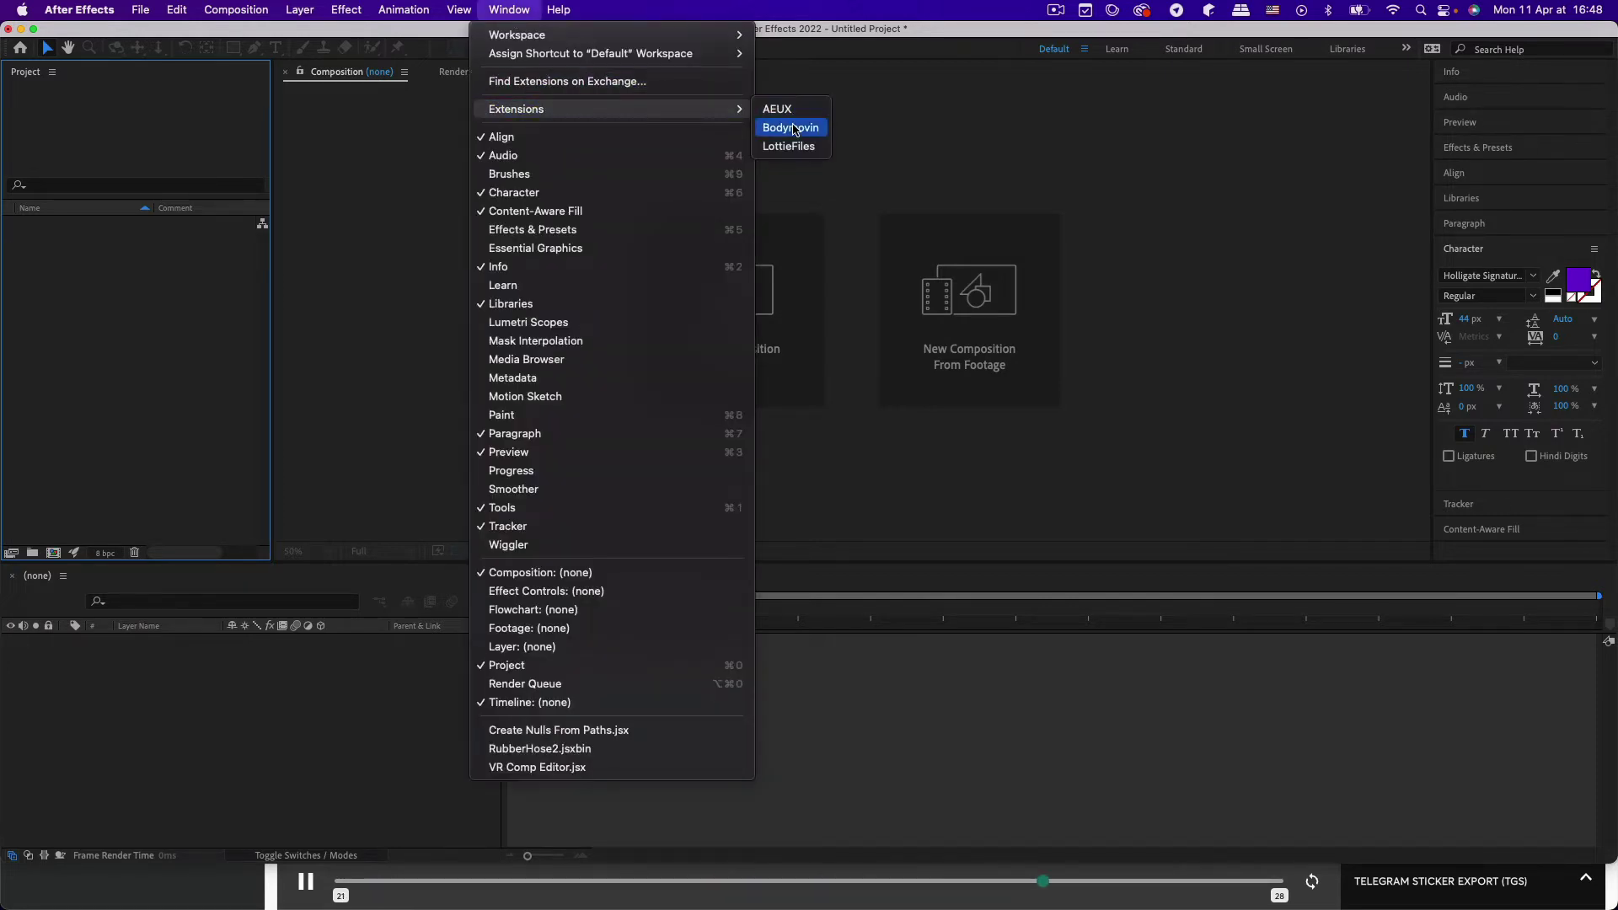
left_click(793, 130)
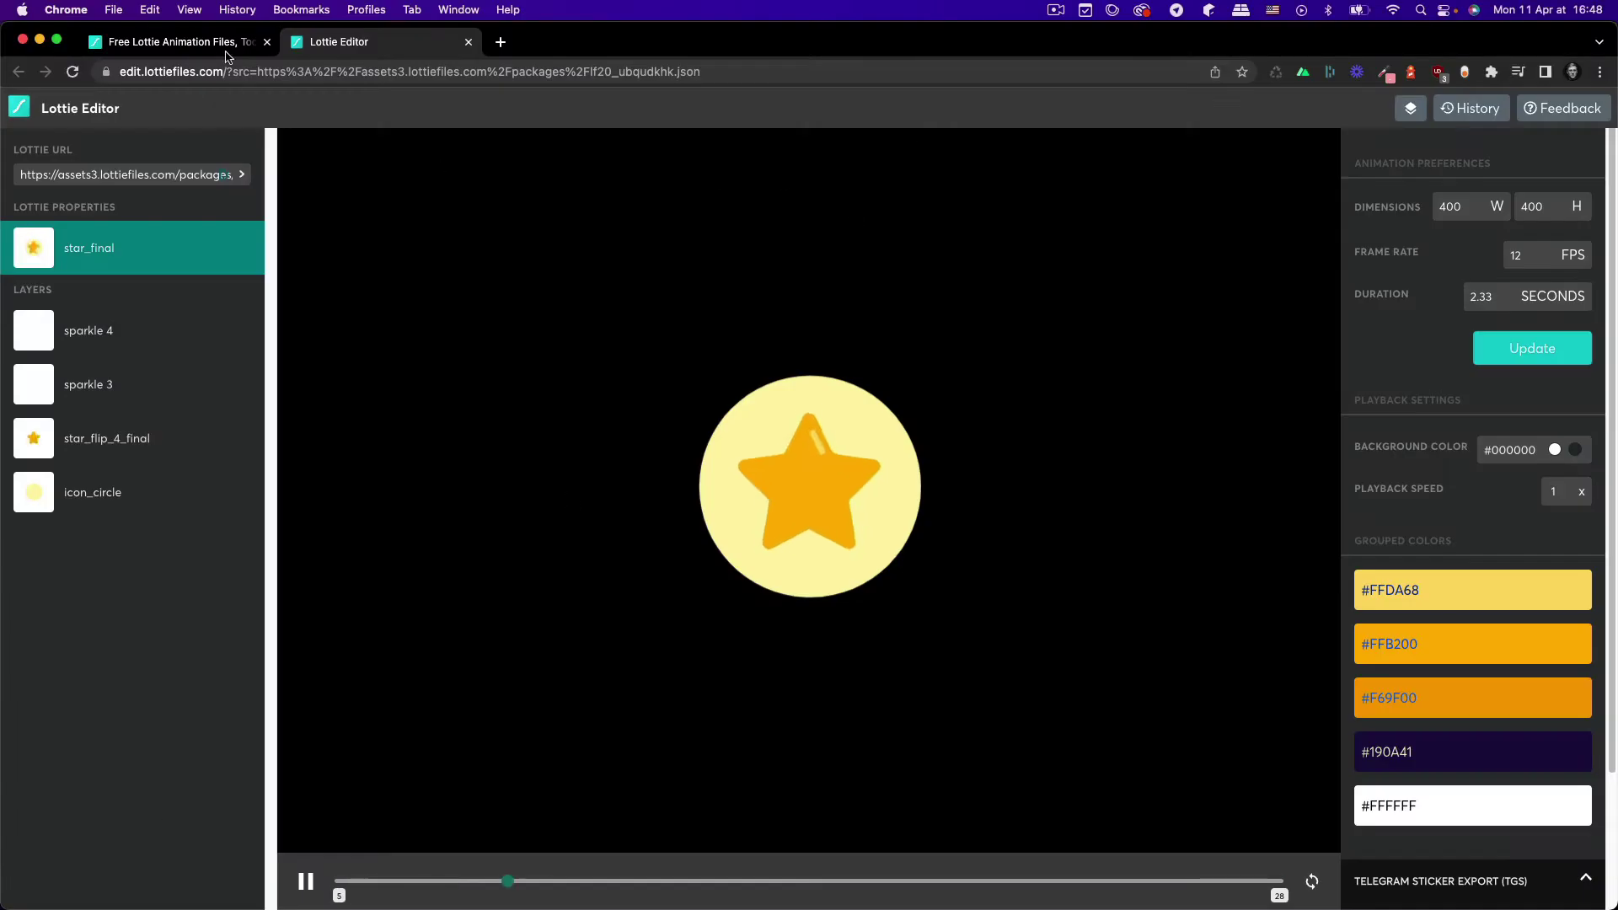
Copy the star animation's asset link from LottieFiles in Chrome and import the animation from that URL with Bodymovin in After Effects
left_click(225, 49)
left_click(1073, 719)
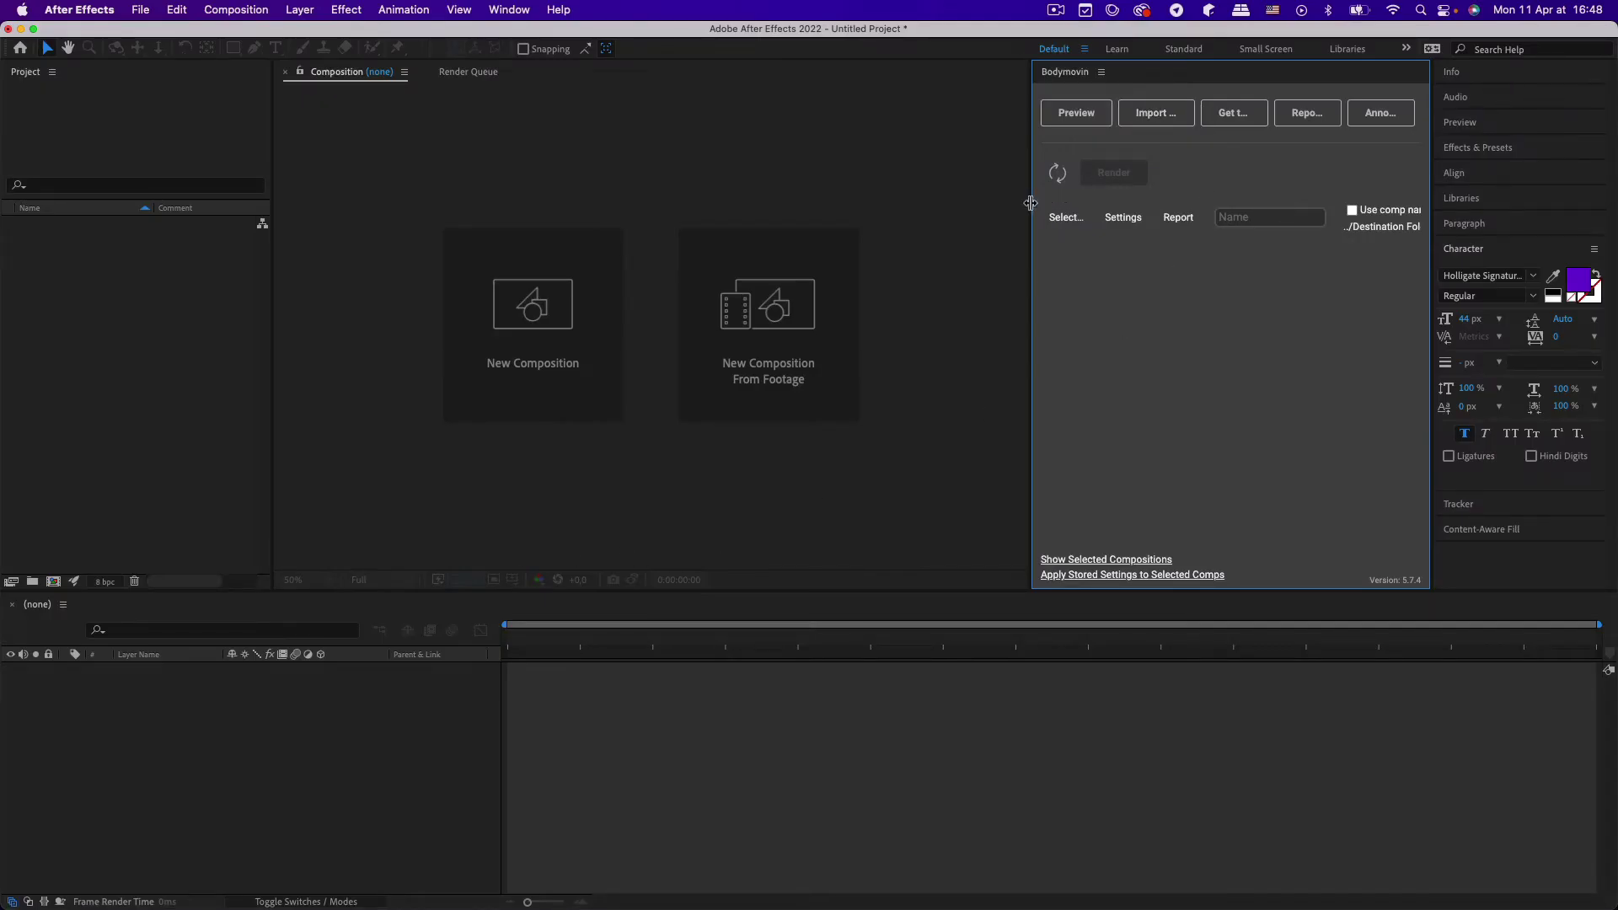
left_click_drag(1029, 202, 875, 203)
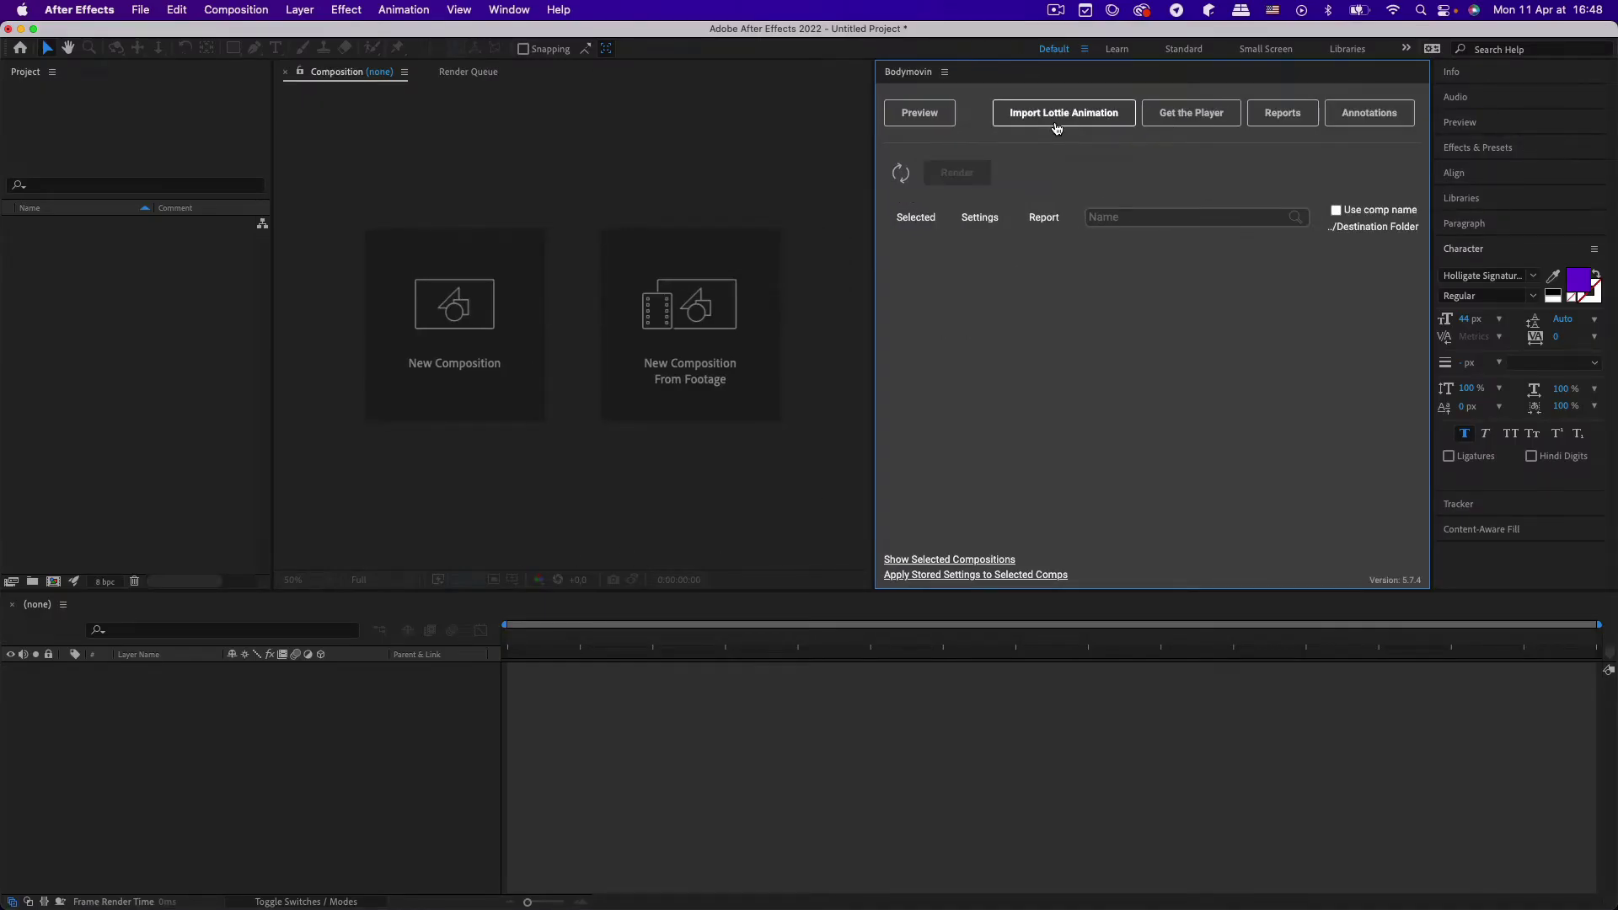
left_click(1057, 114)
left_click(1044, 167)
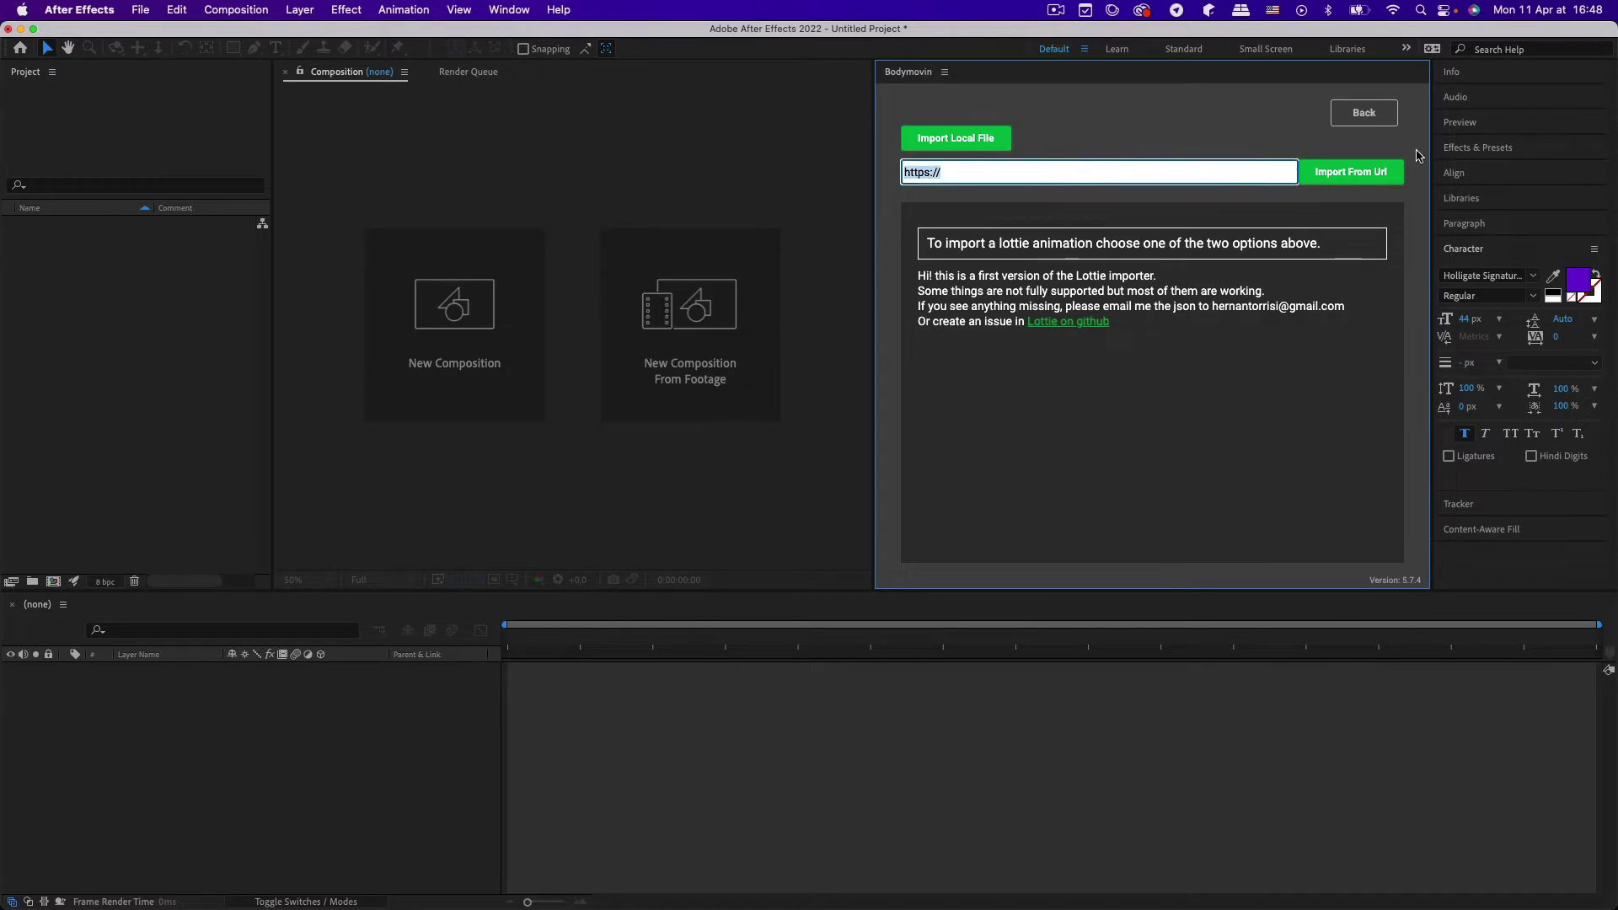
key("super+v")
left_click(1386, 171)
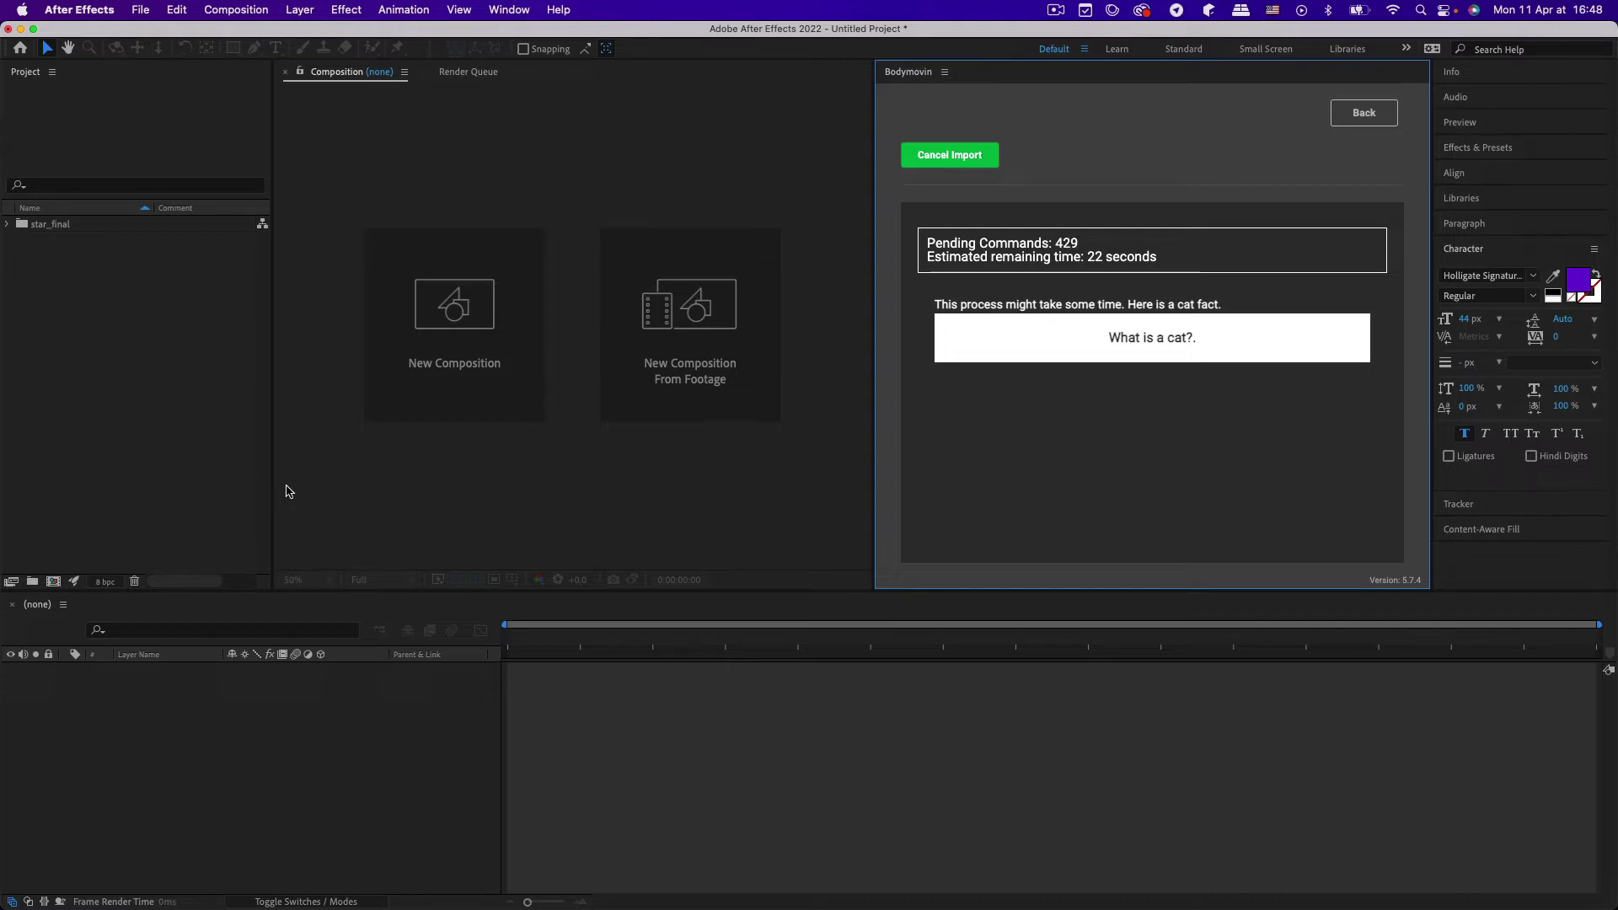
Create a 512 x 512 px composition named my_comp with the Lottie preset, 60 fps and a 7-second duration
left_click(226, 715)
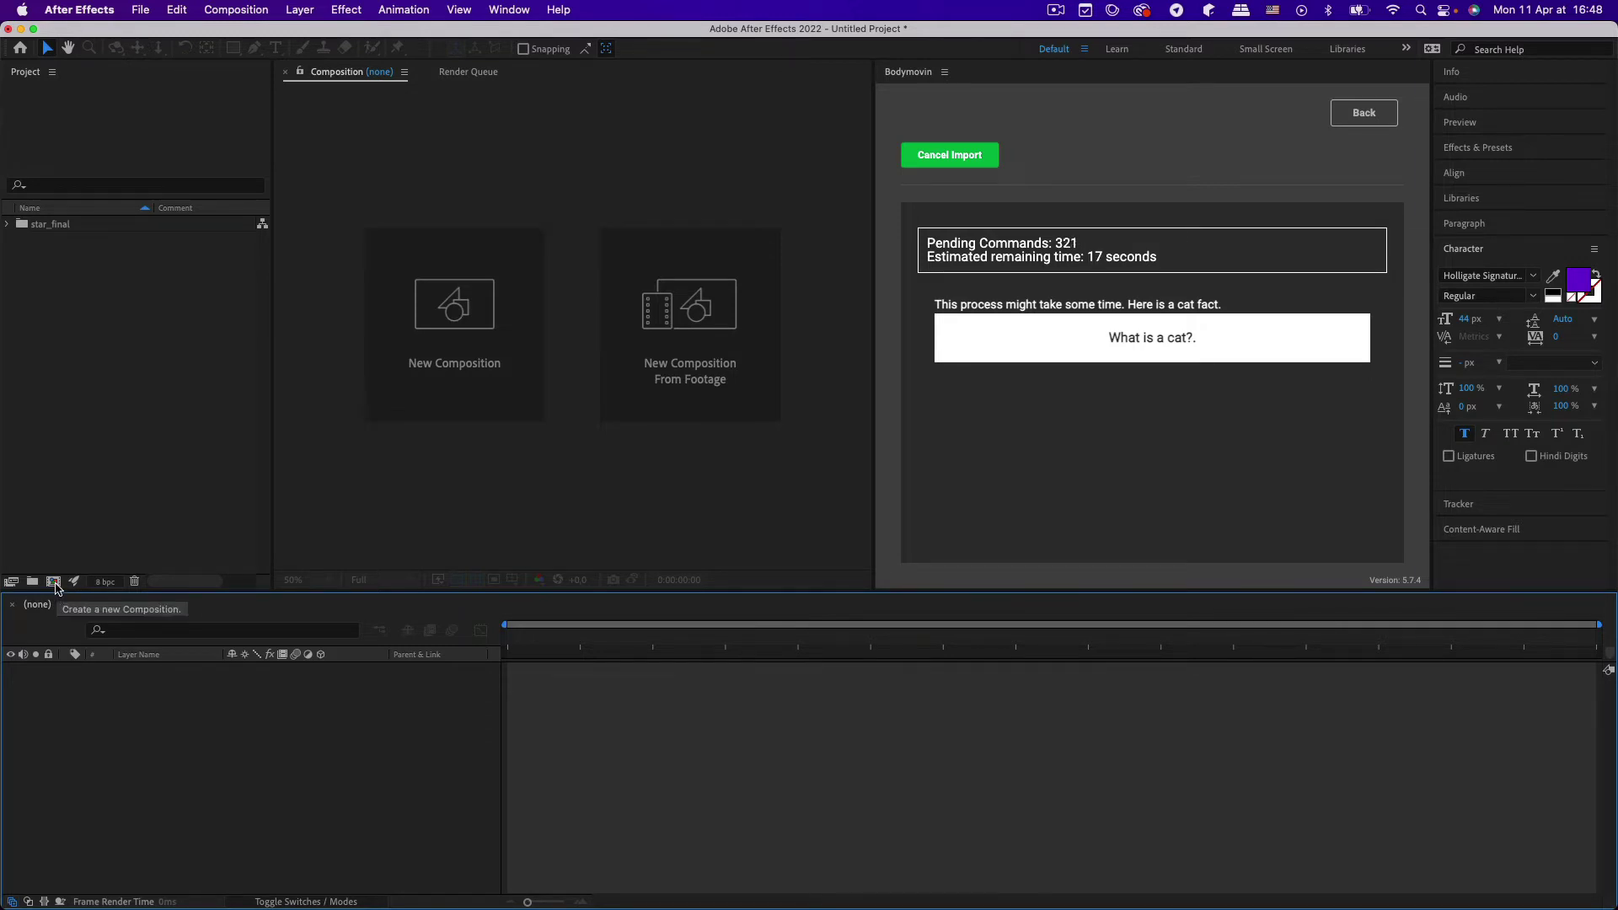
left_click(54, 582)
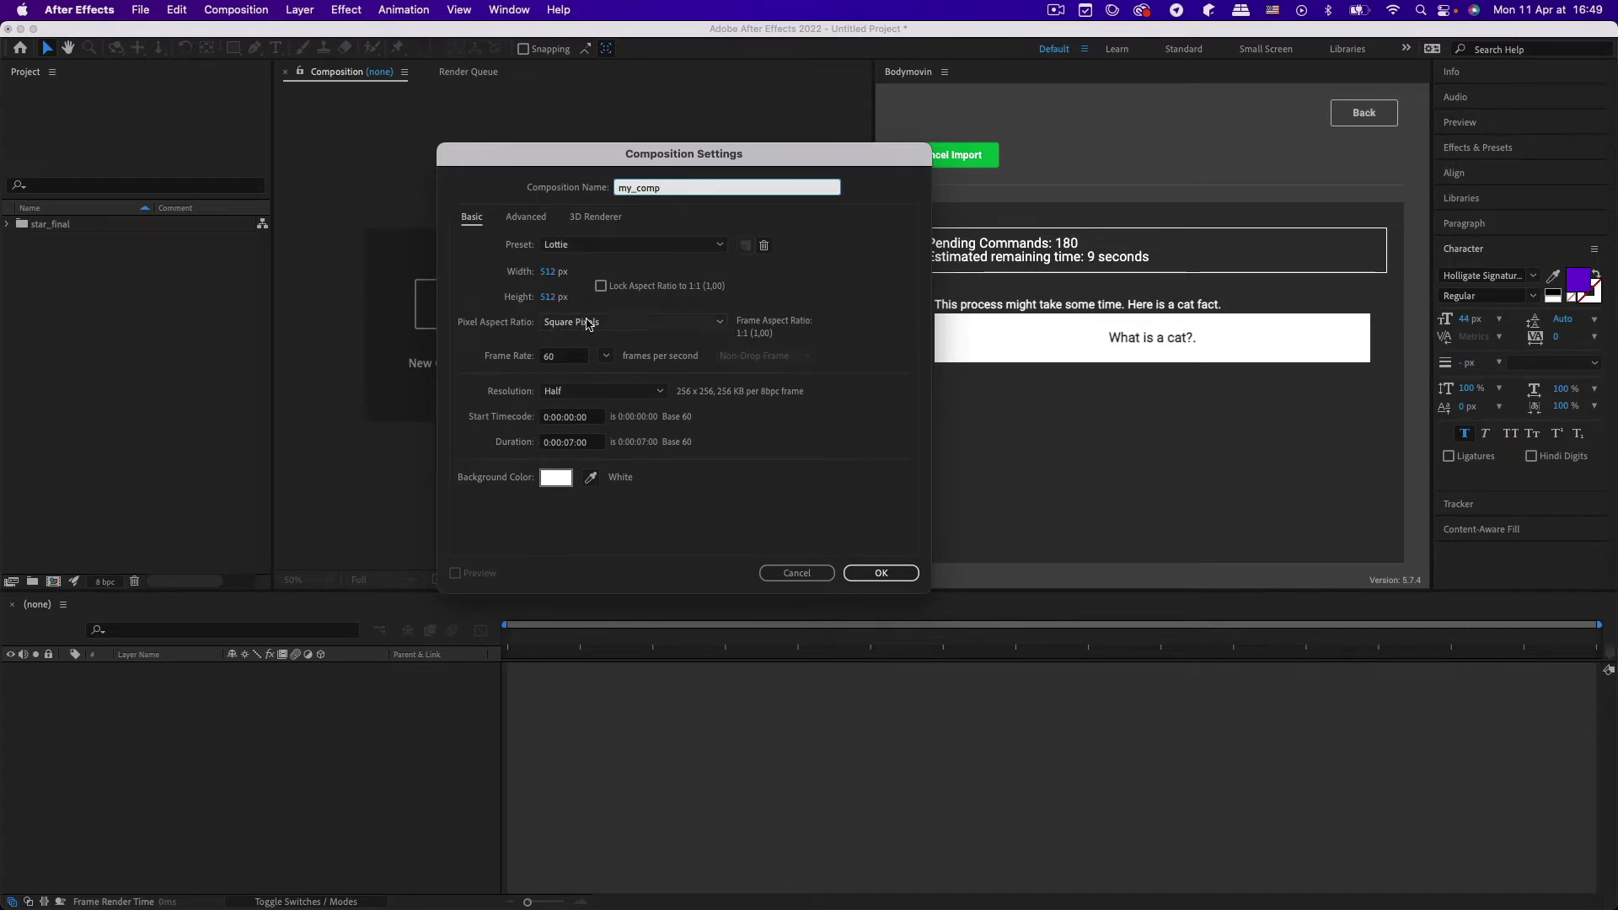
left_click(880, 574)
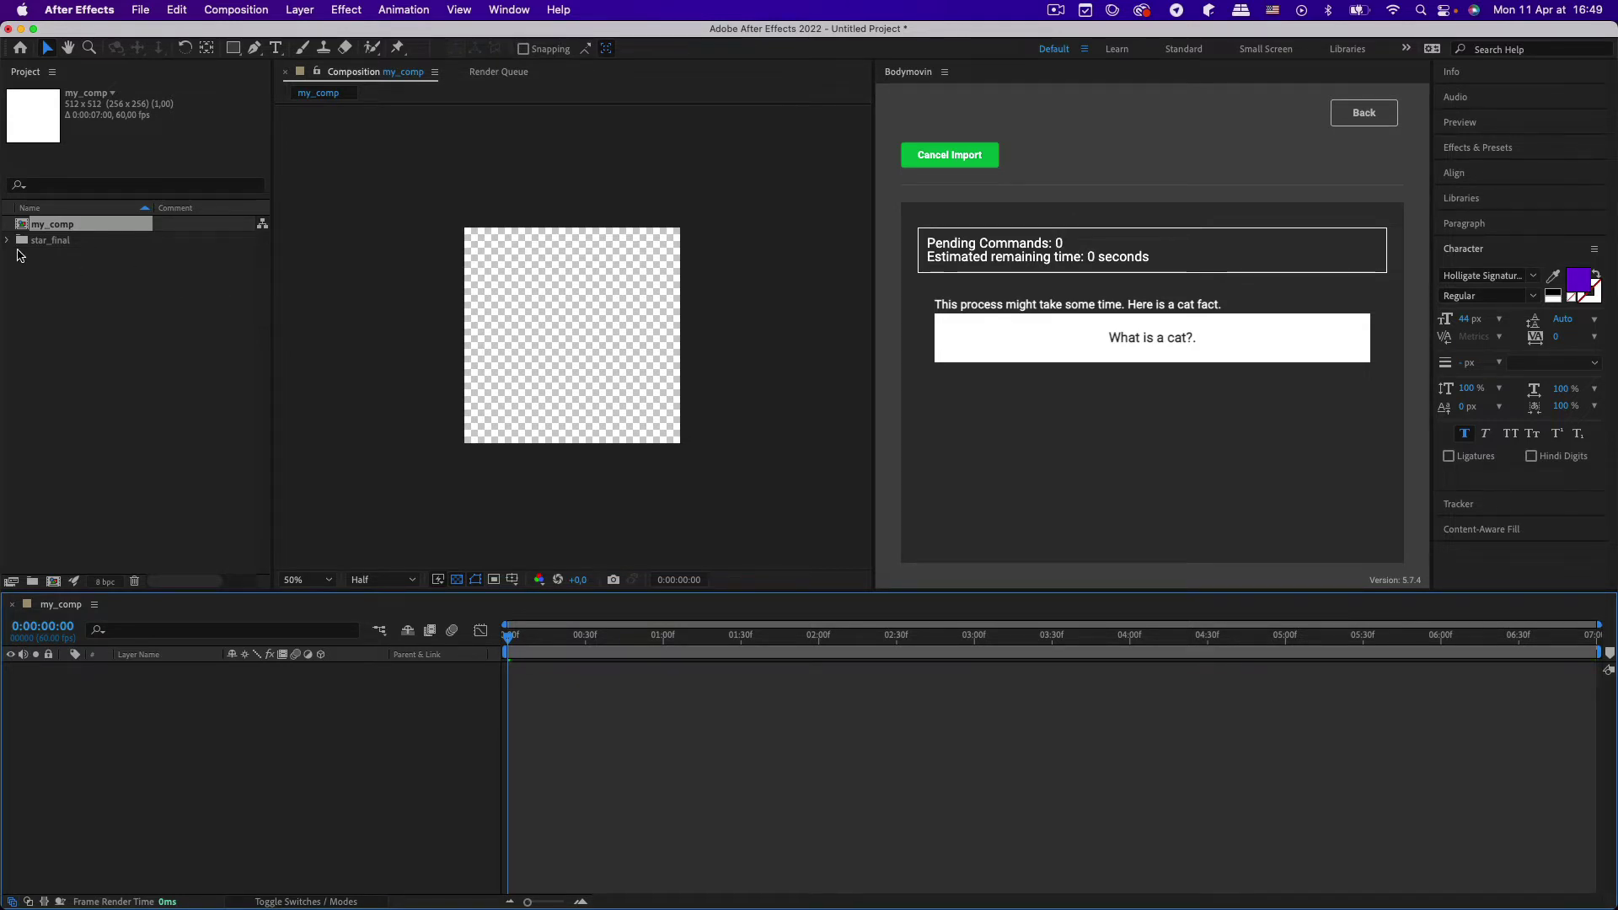
Open the imported star_final composition from the star_final folder and preview its animation
left_click(8, 240)
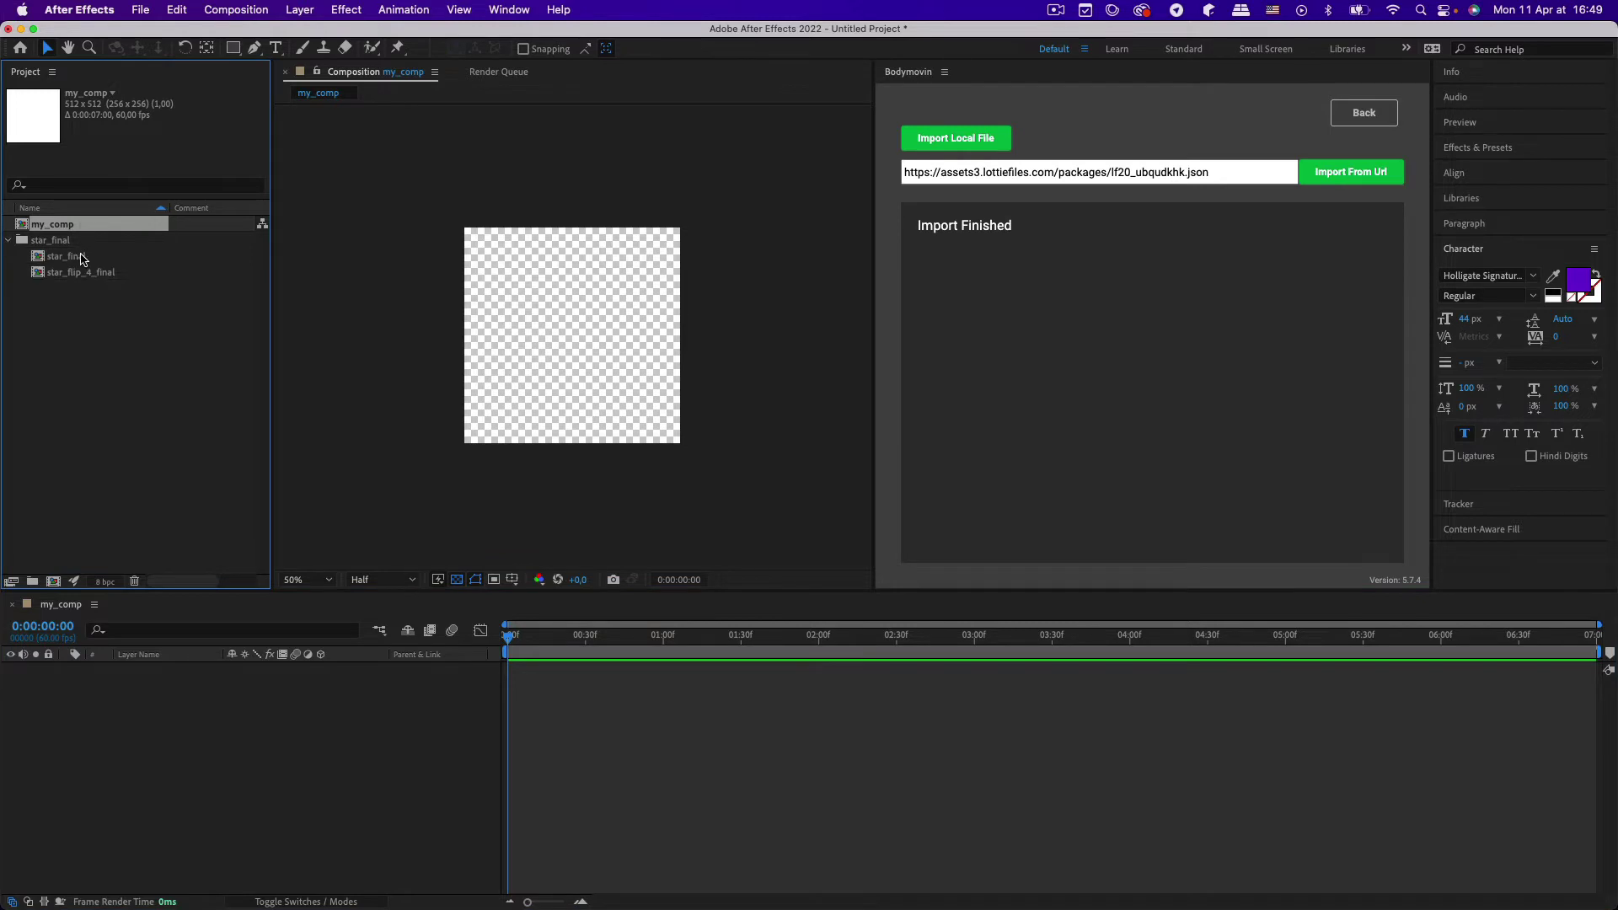
left_click(88, 257)
double_click(88, 257)
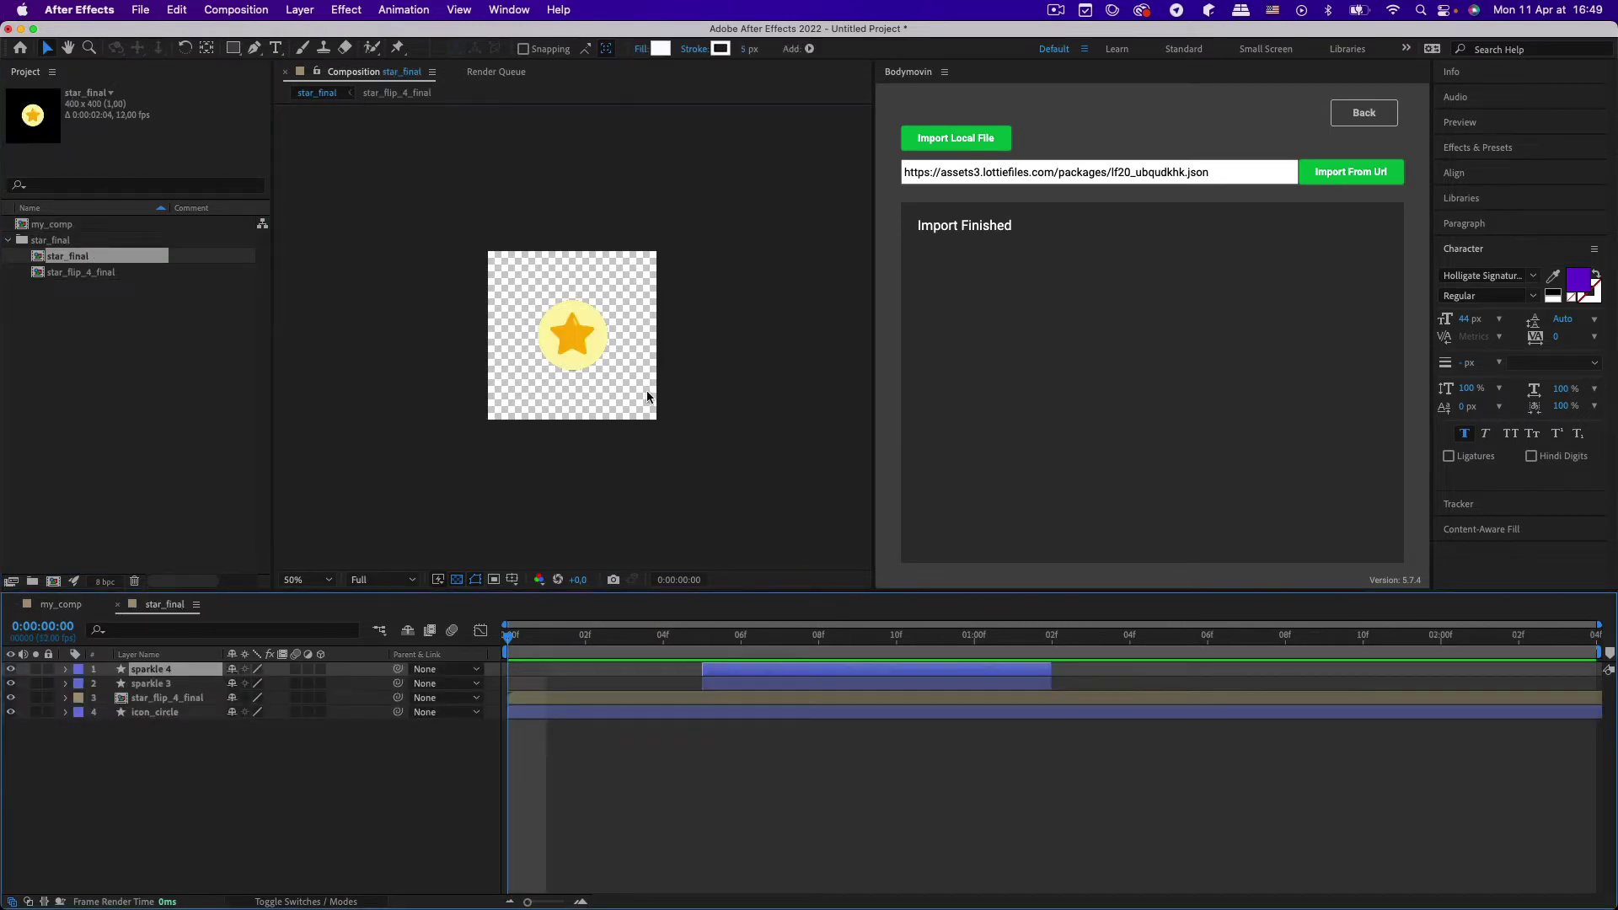
key("space")
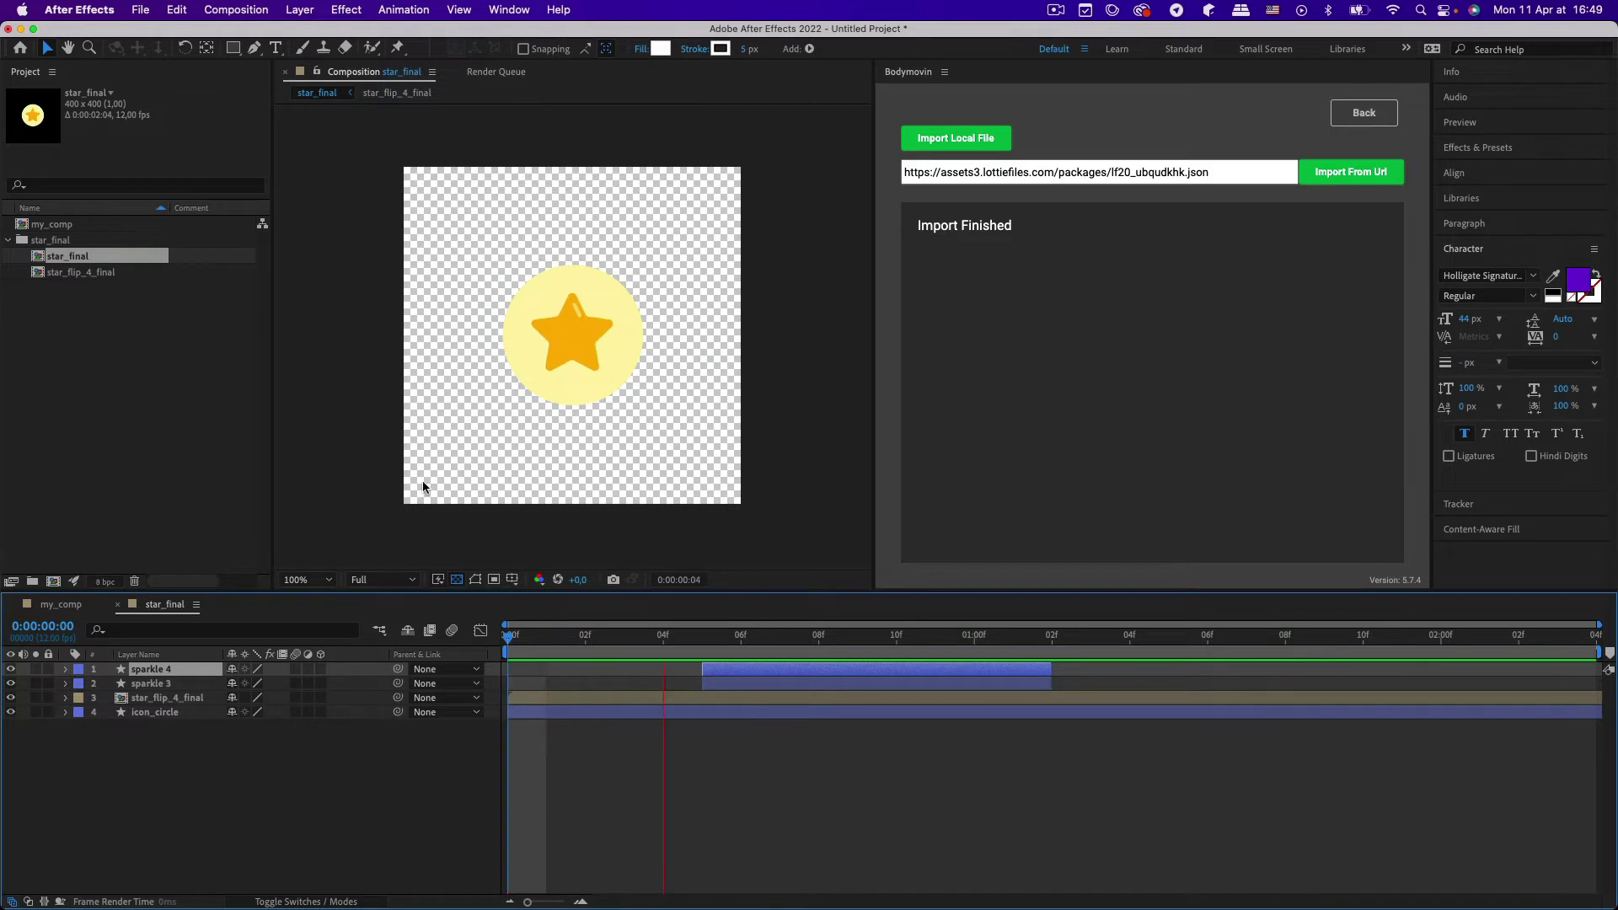
key("space")
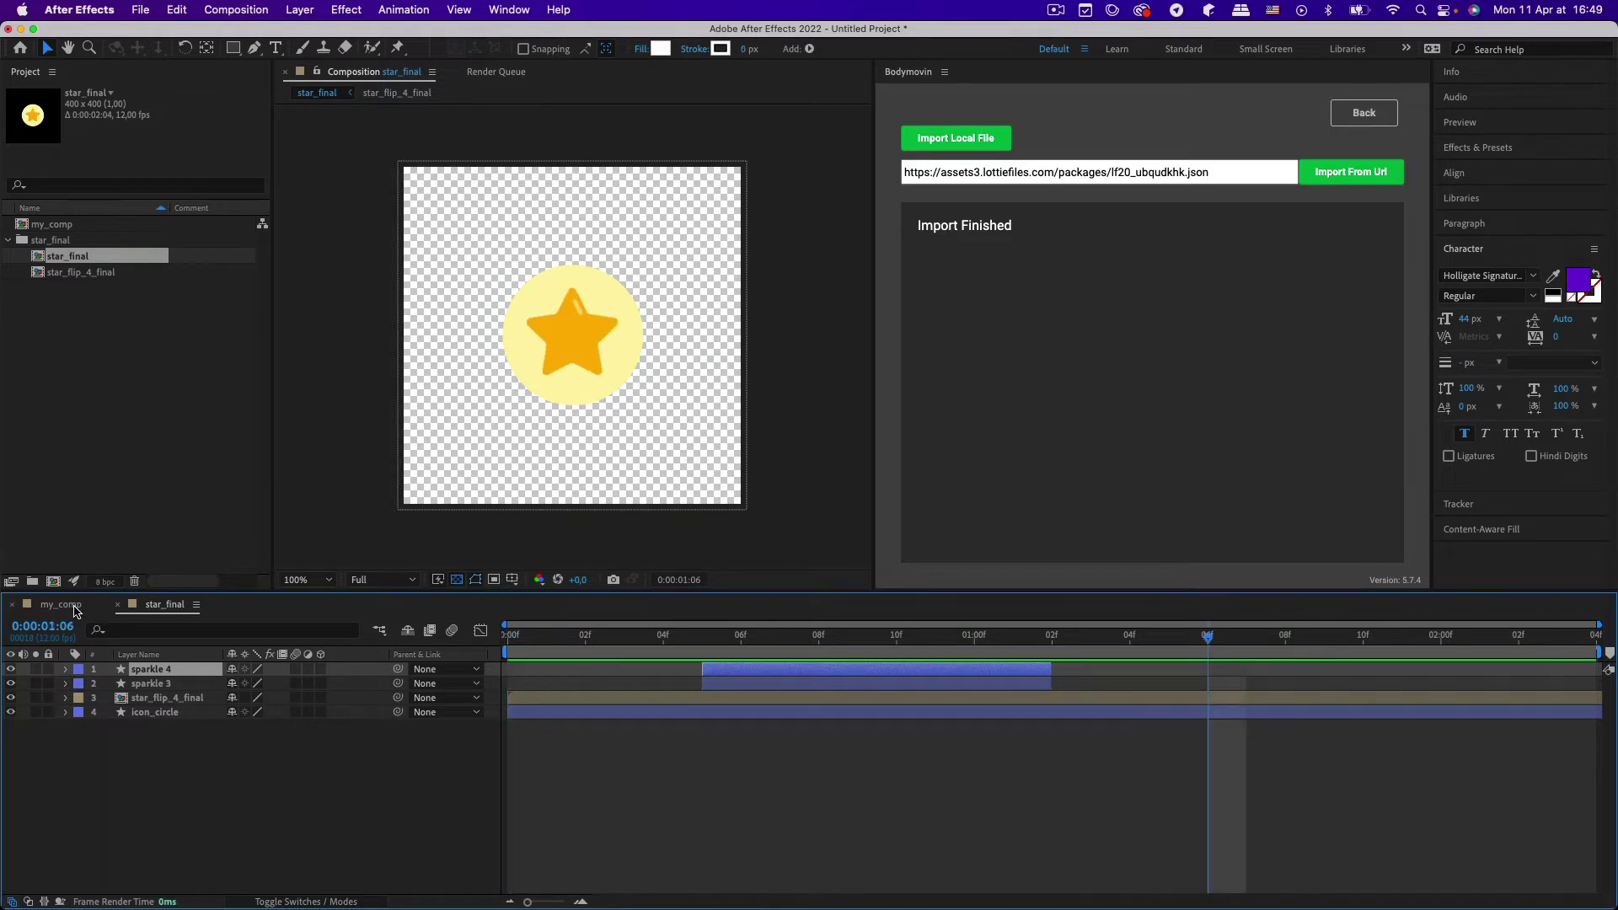
Add star_final as a layer in my_comp and scale it to 298%
left_click(76, 610)
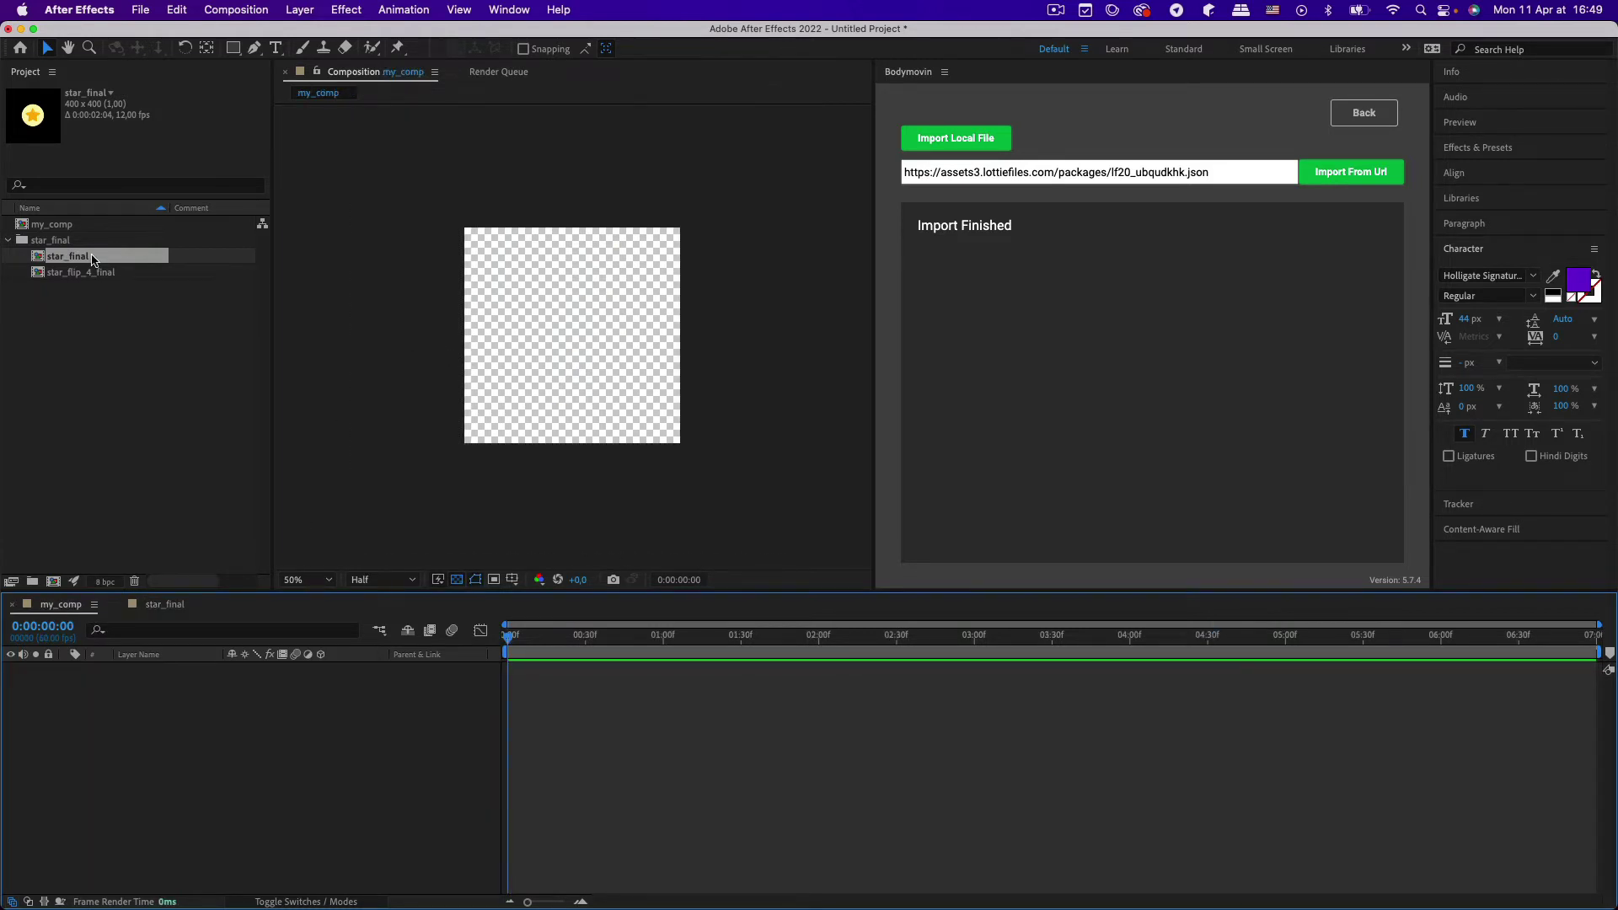
left_click_drag(92, 259, 144, 794)
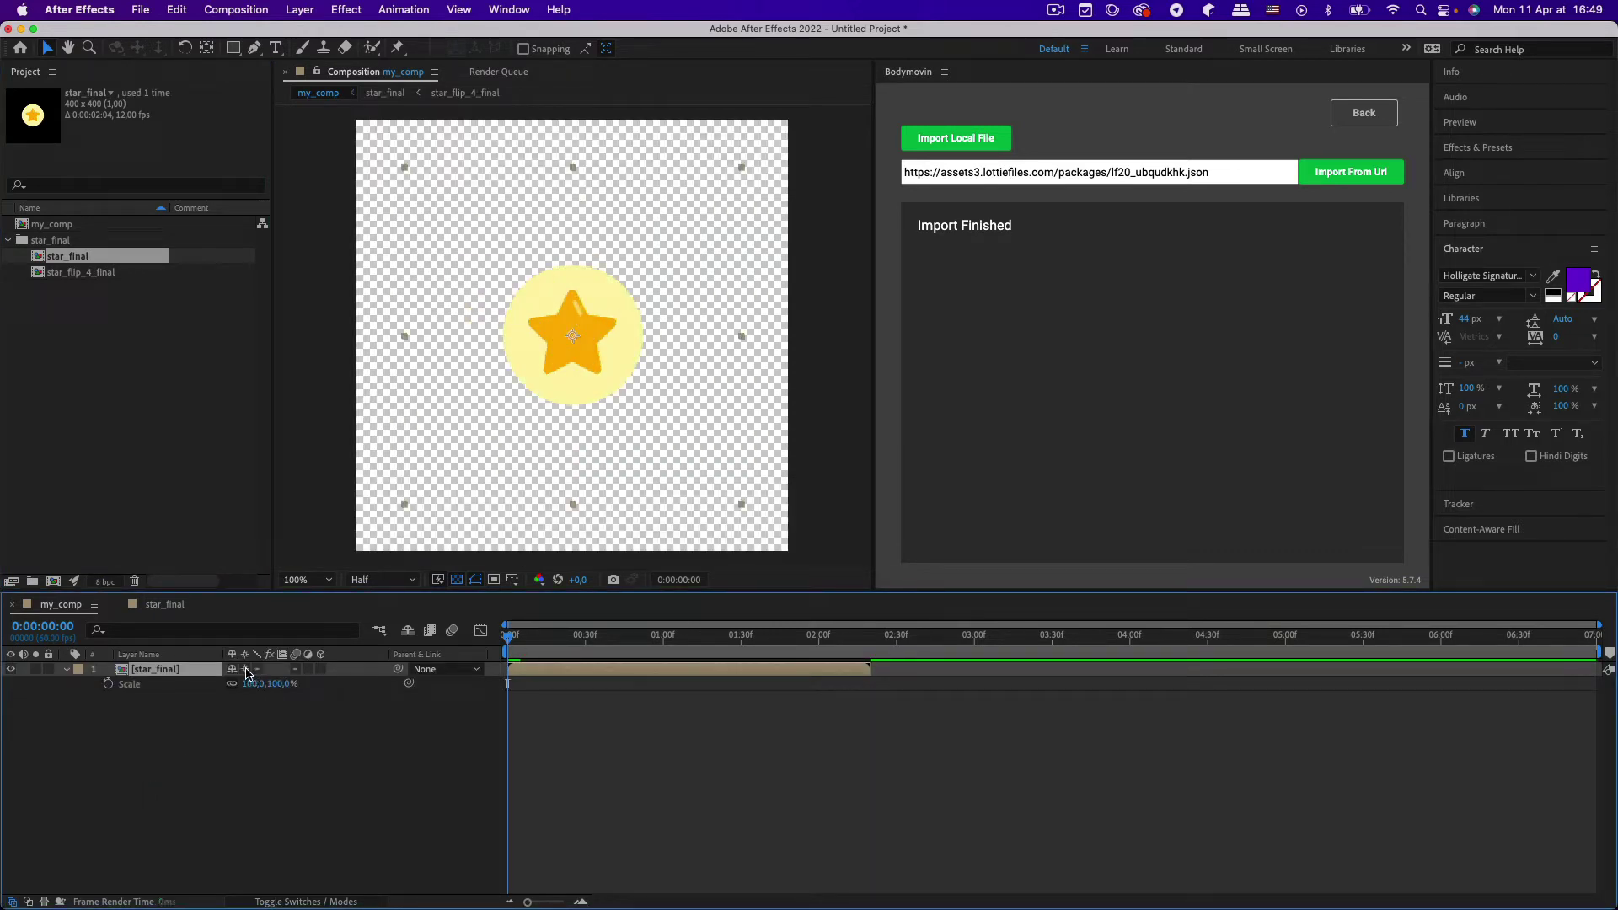
scroll(352, 458, "down", 2)
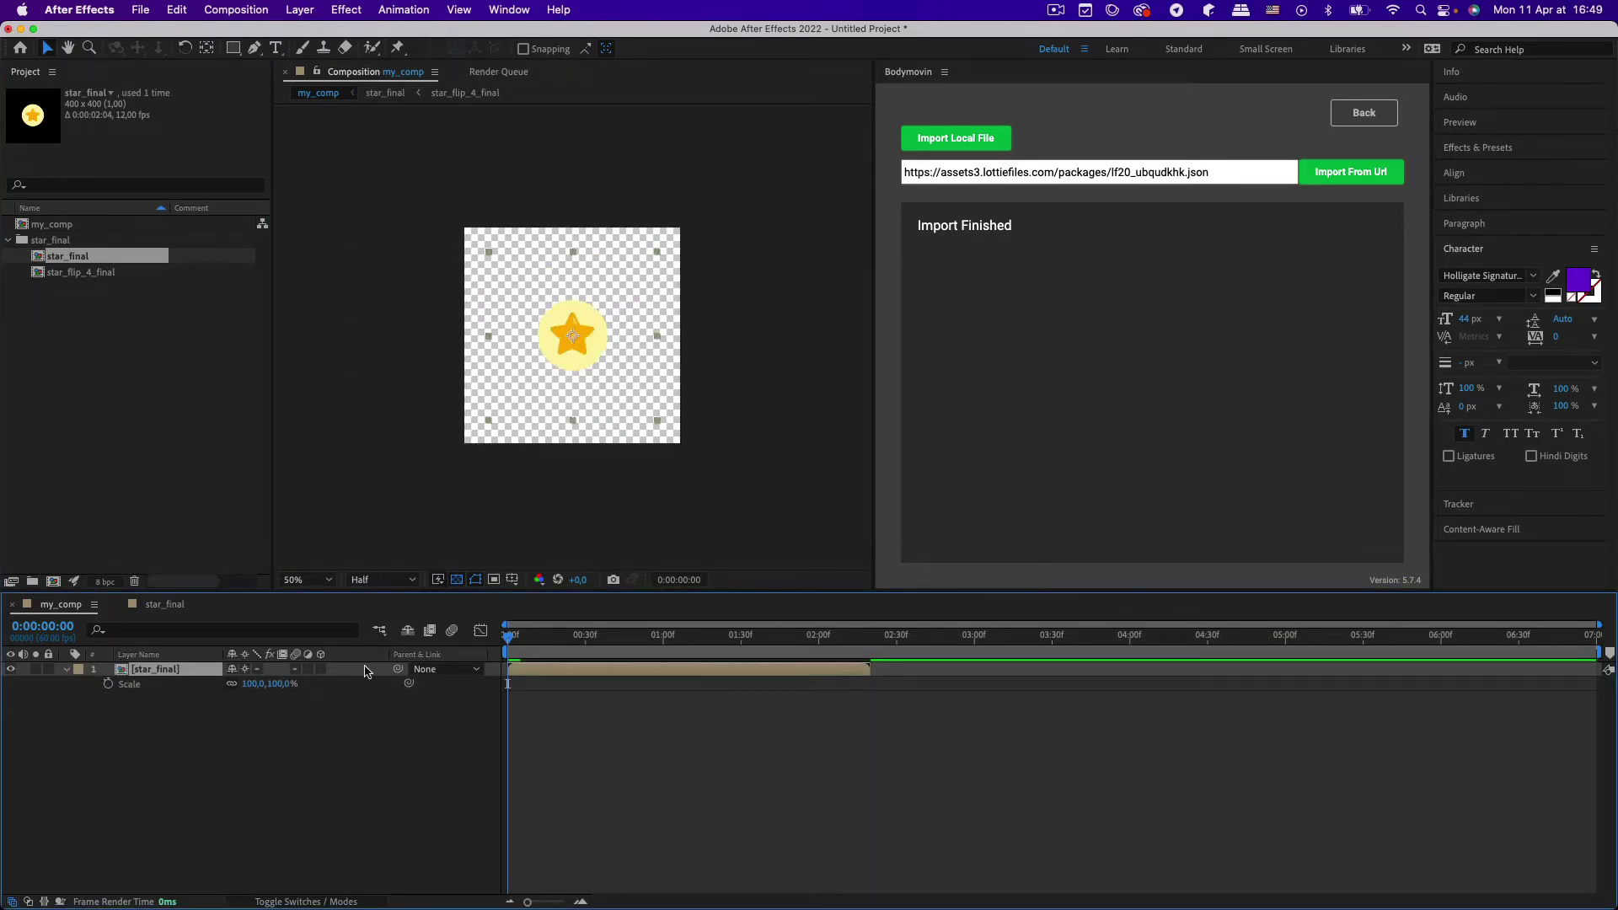
left_click_drag(282, 684, 462, 697)
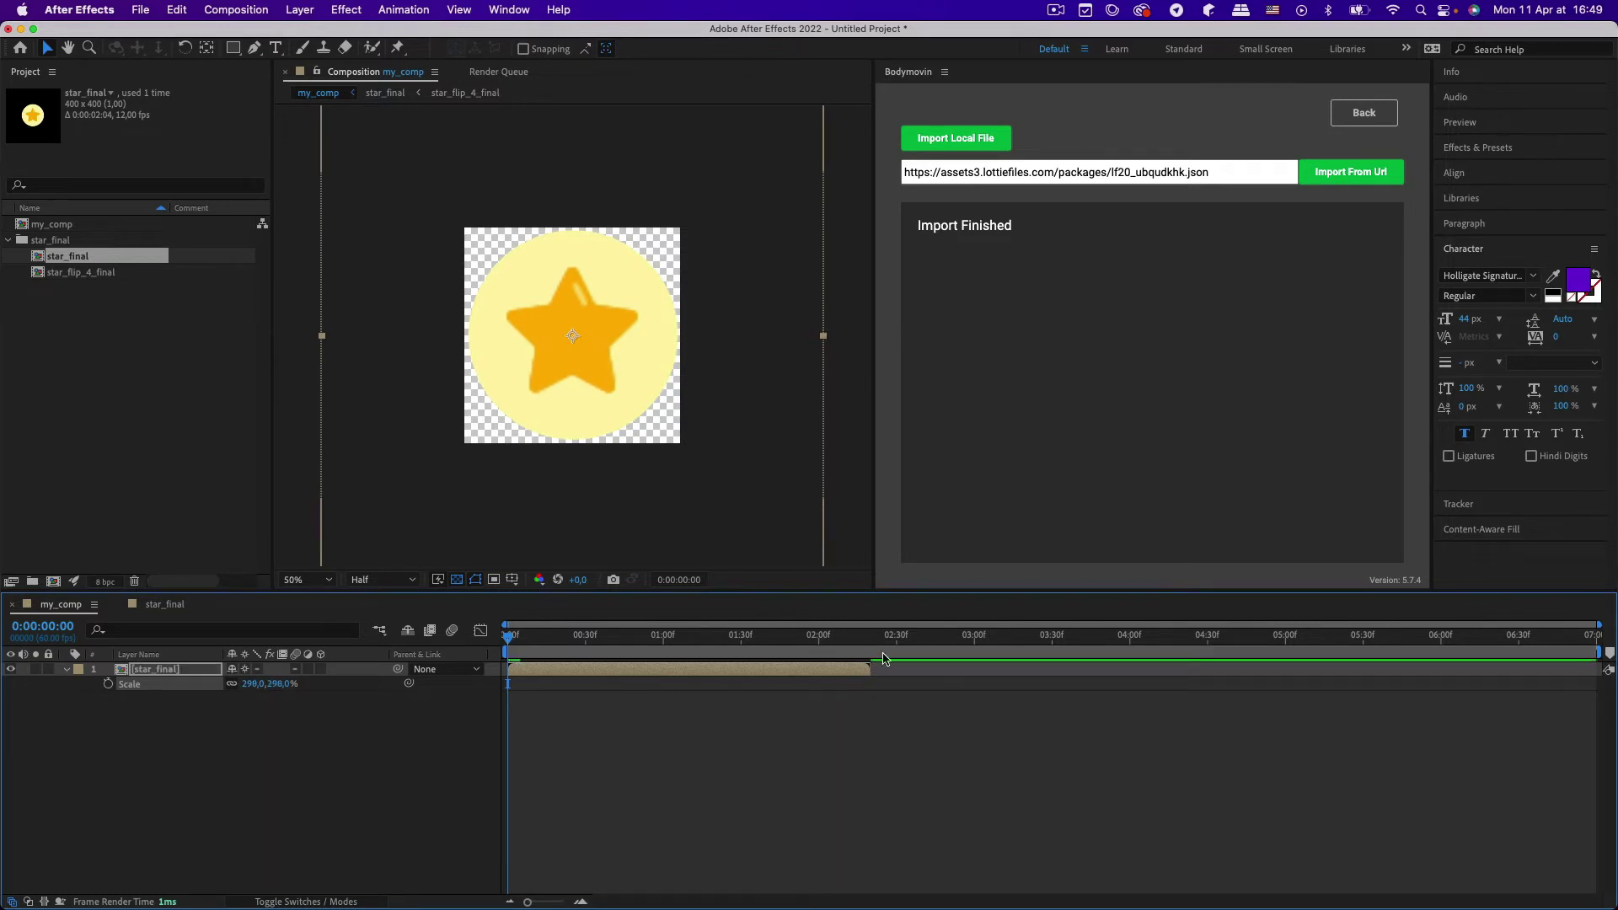
Trim my_comp's work area to the end of the star_final layer and close the Bodymovin panel
left_click_drag(894, 642, 507, 640)
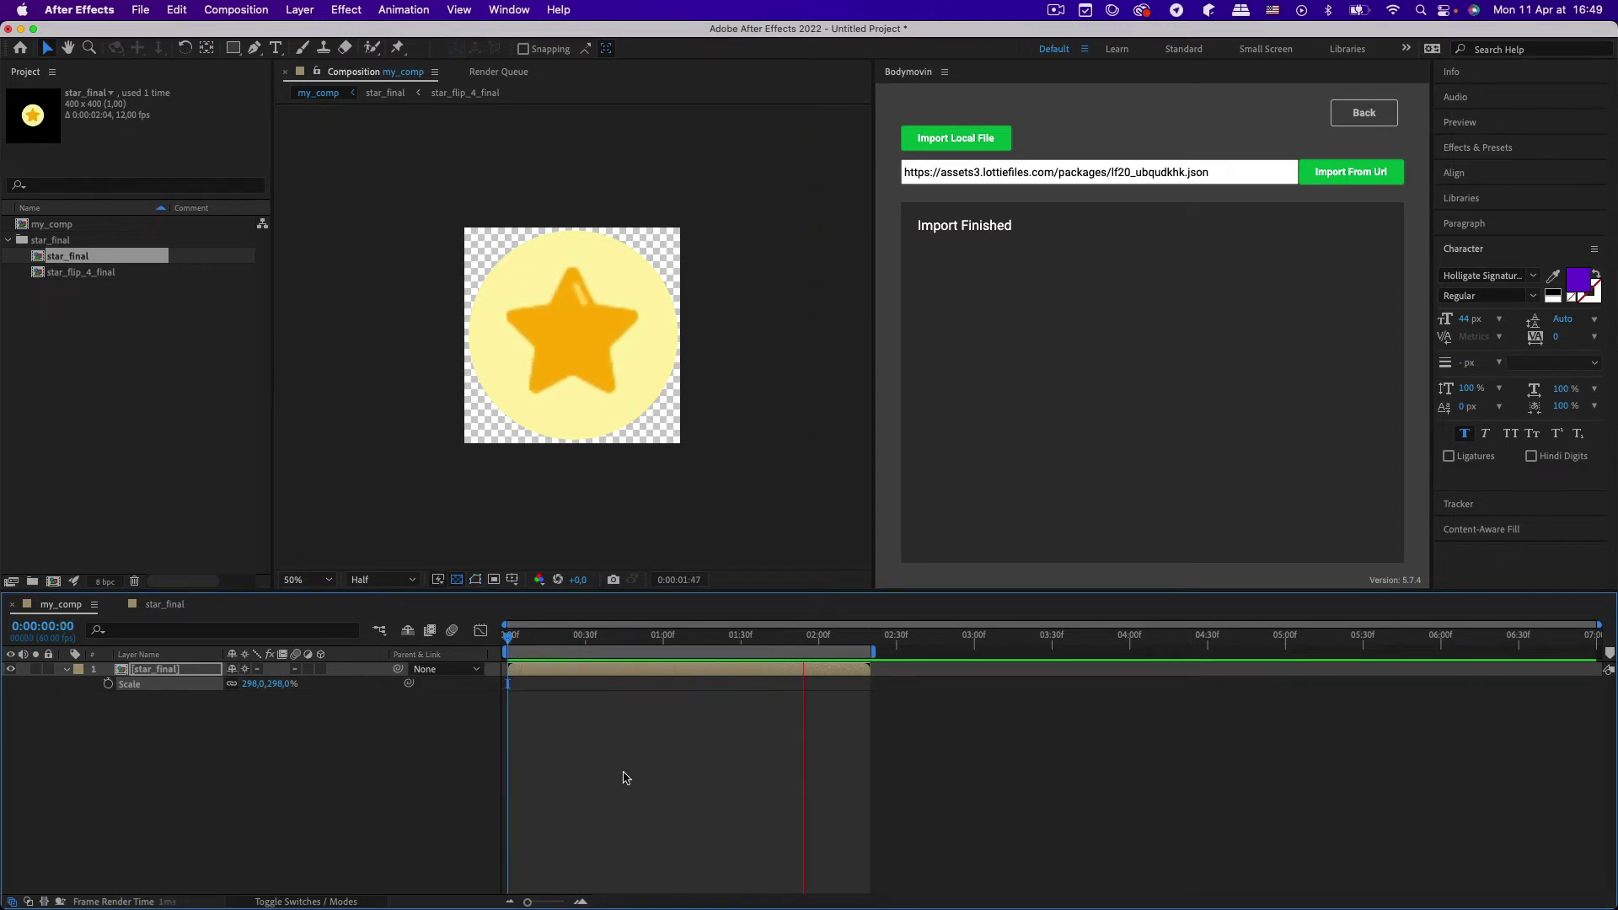
left_click(945, 71)
left_click(961, 80)
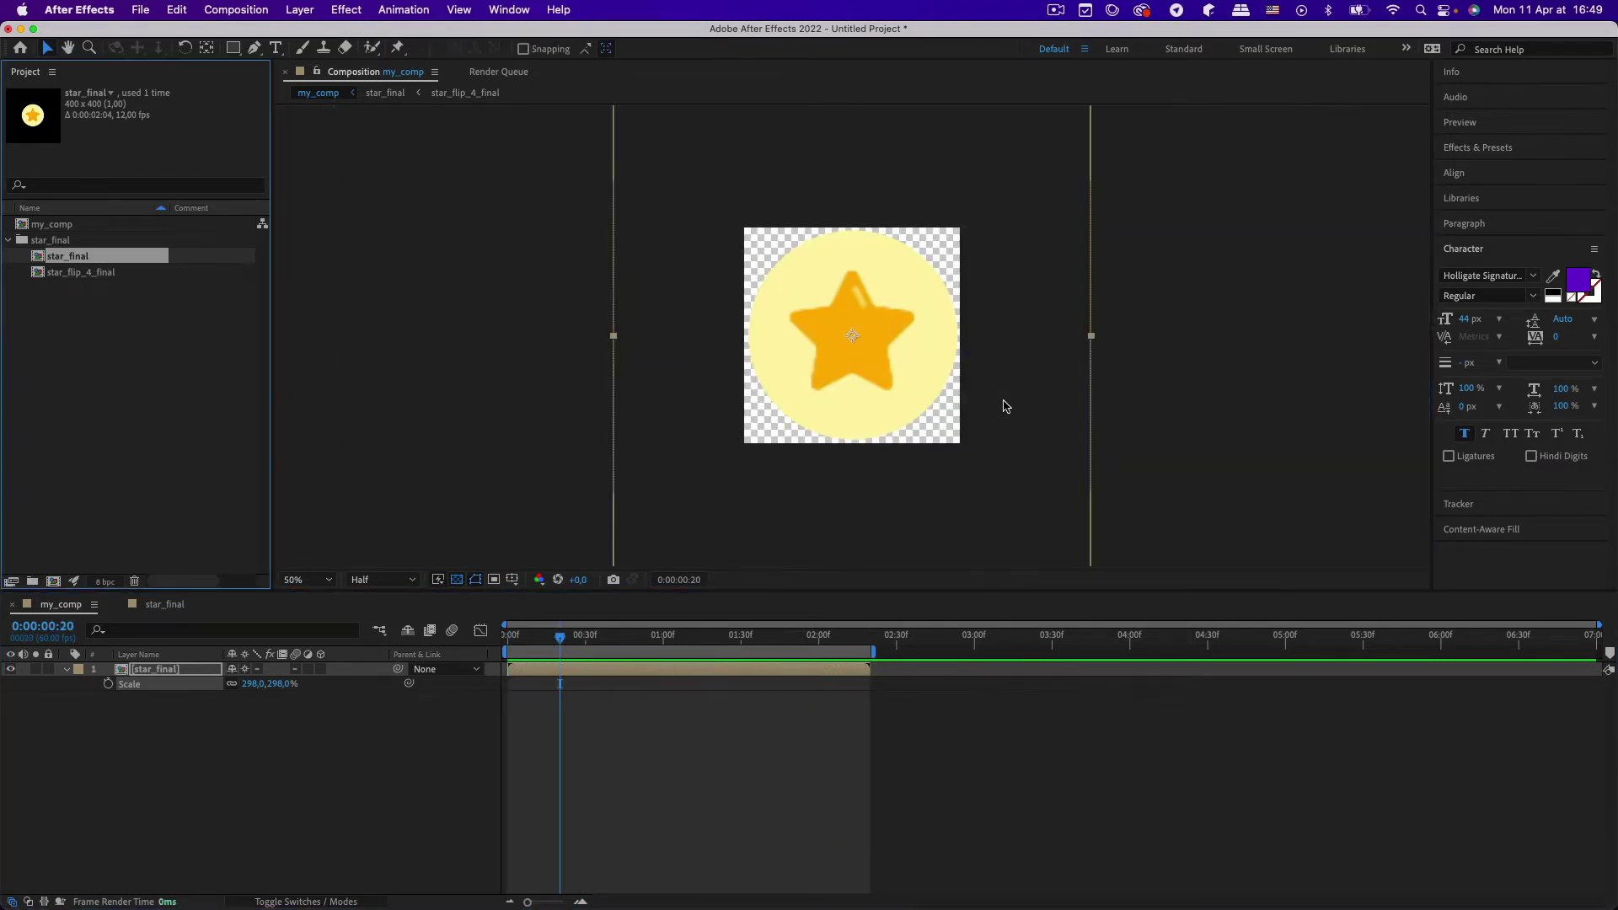
key("space")
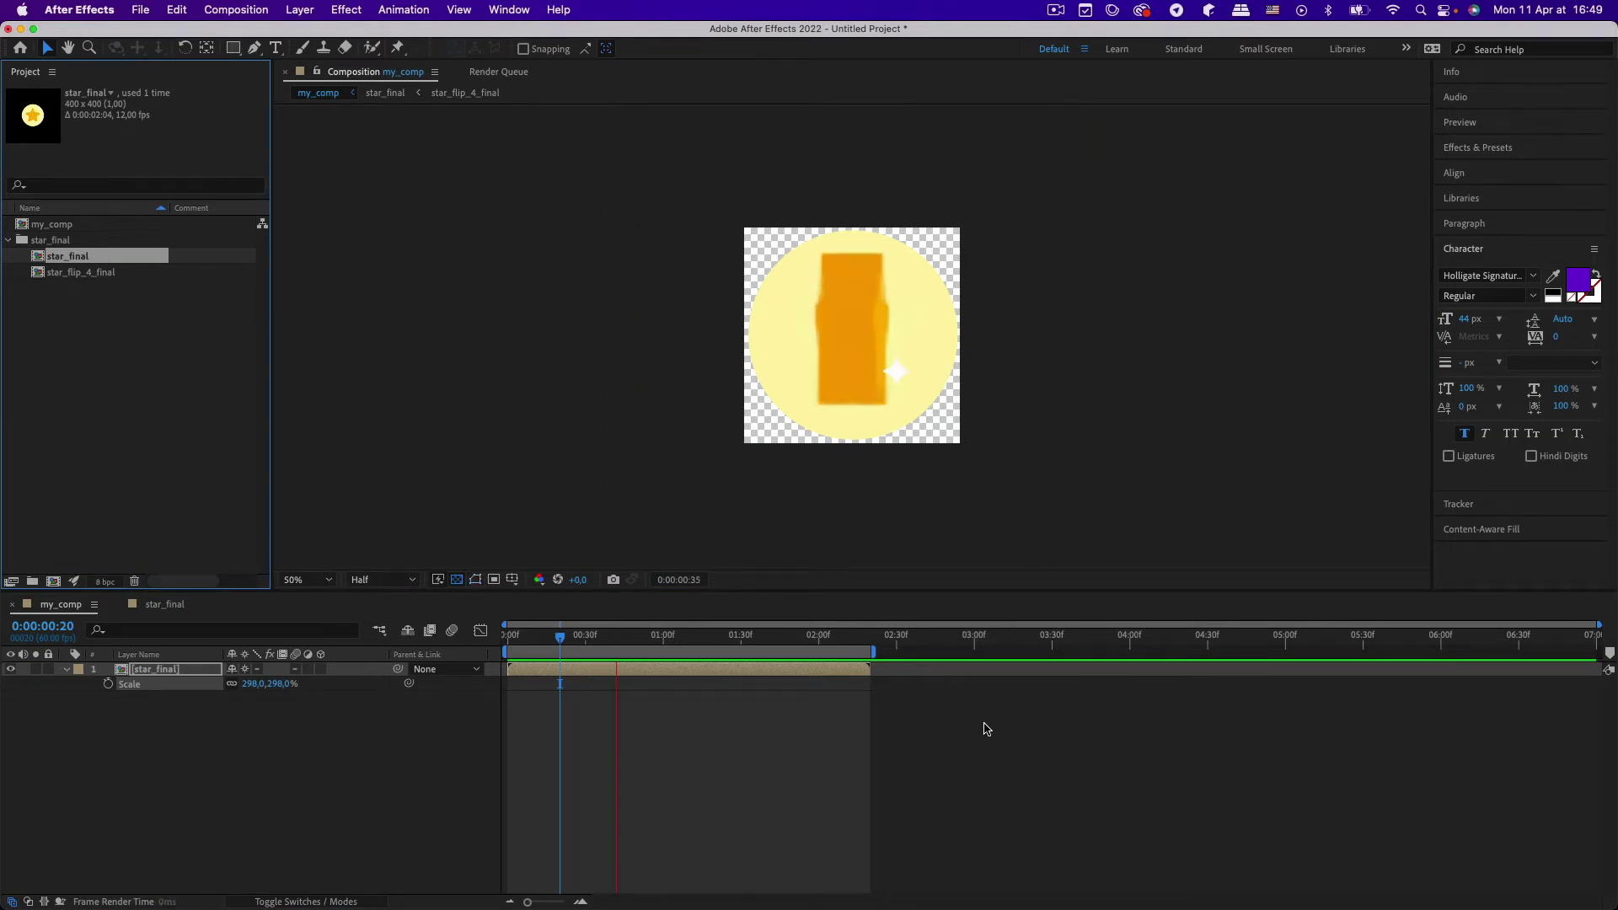
Open the LottieFiles extension, widen its panel and render my_comp in it
left_click(509, 9)
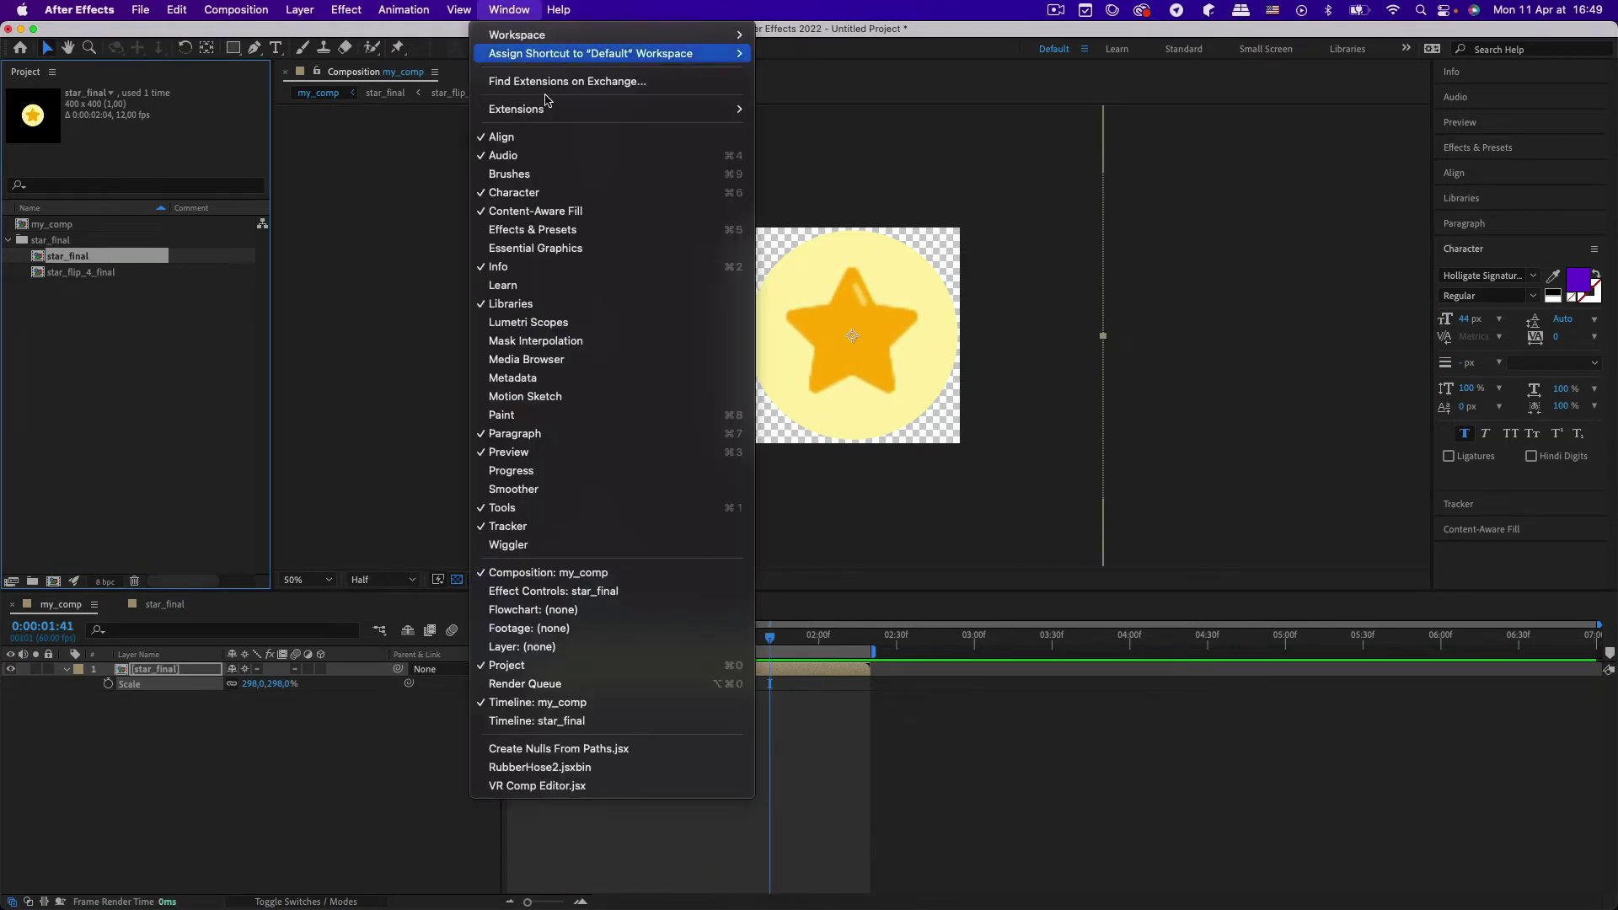
mouse_move(733, 109)
left_click(789, 145)
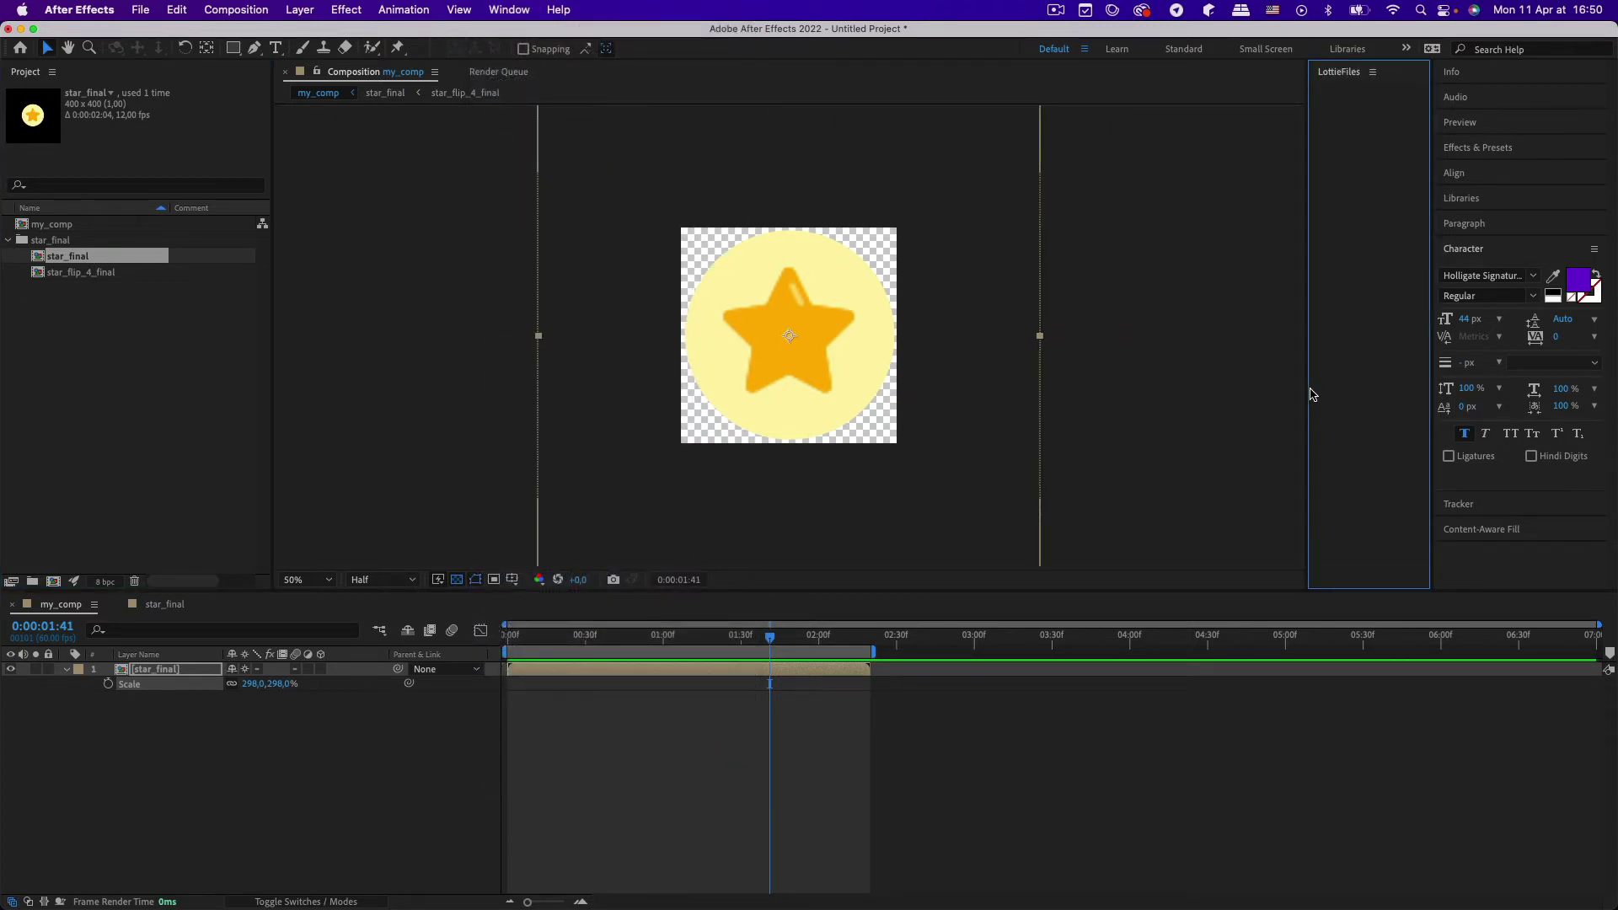
left_click_drag(1307, 390, 974, 377)
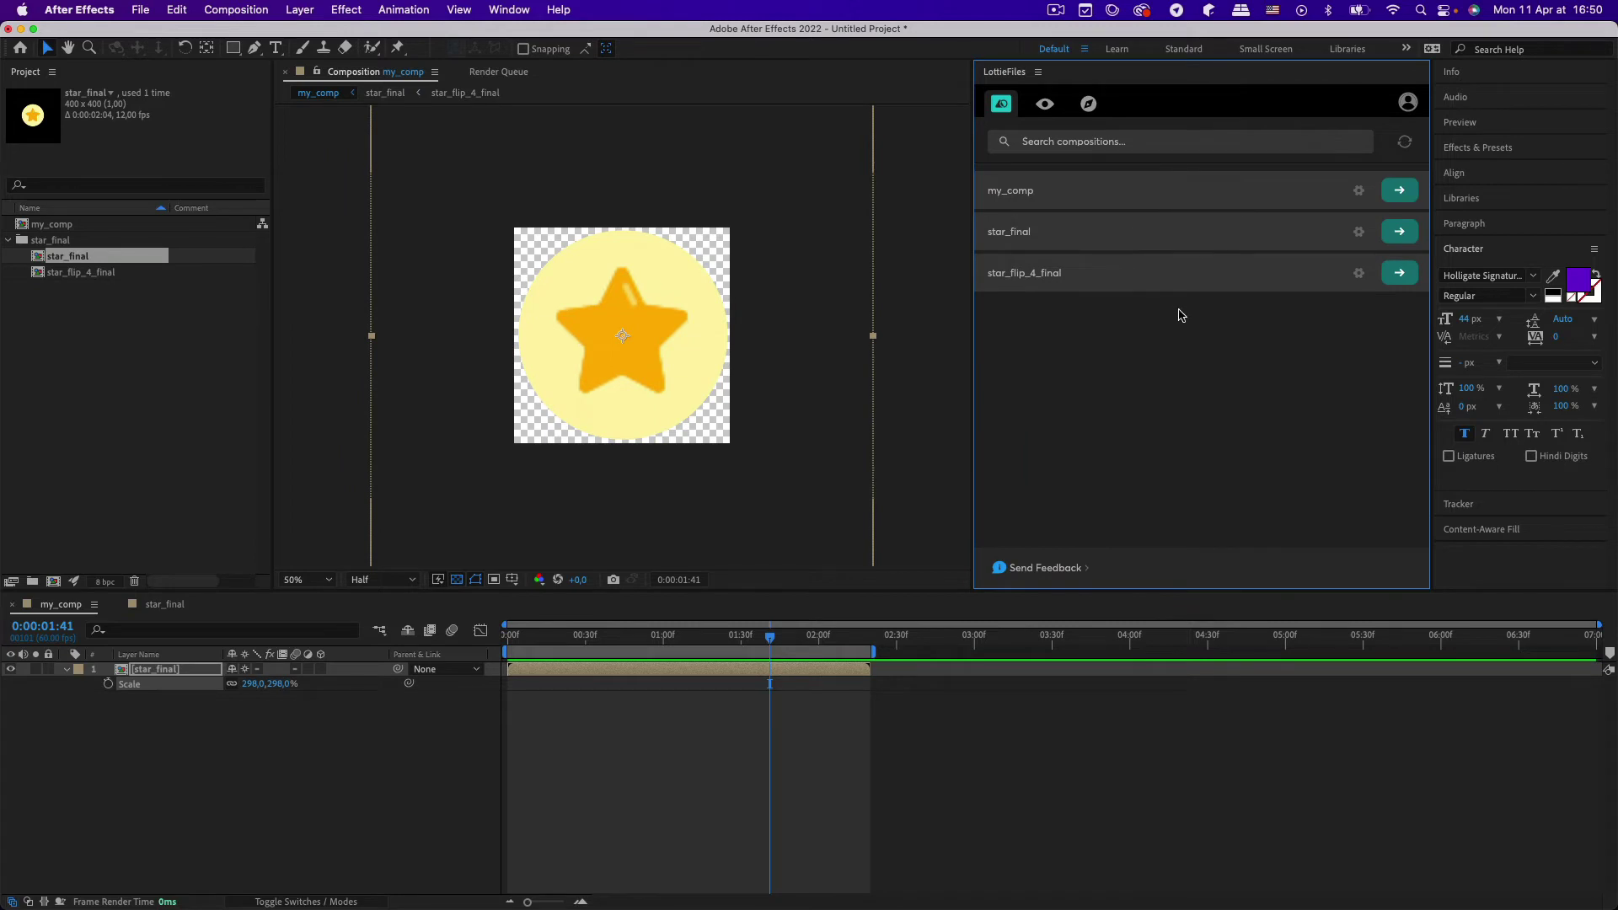
left_click(1384, 198)
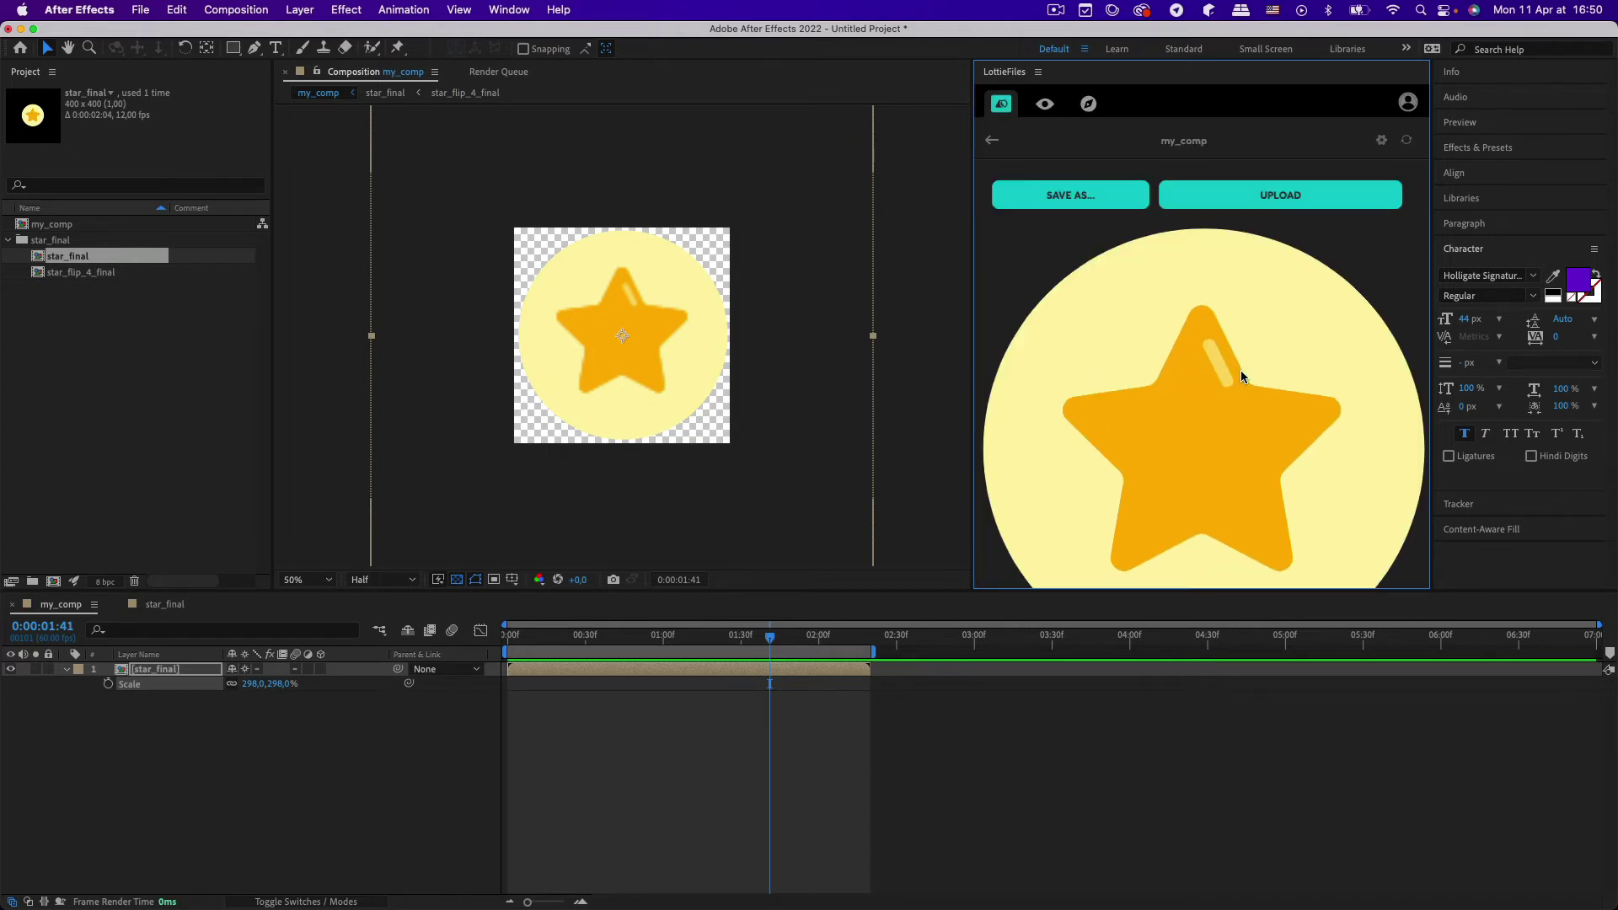
Check the rendered my_comp animation against a green background (#60C337) and reset the background to none
scroll(1251, 336, "down", 3)
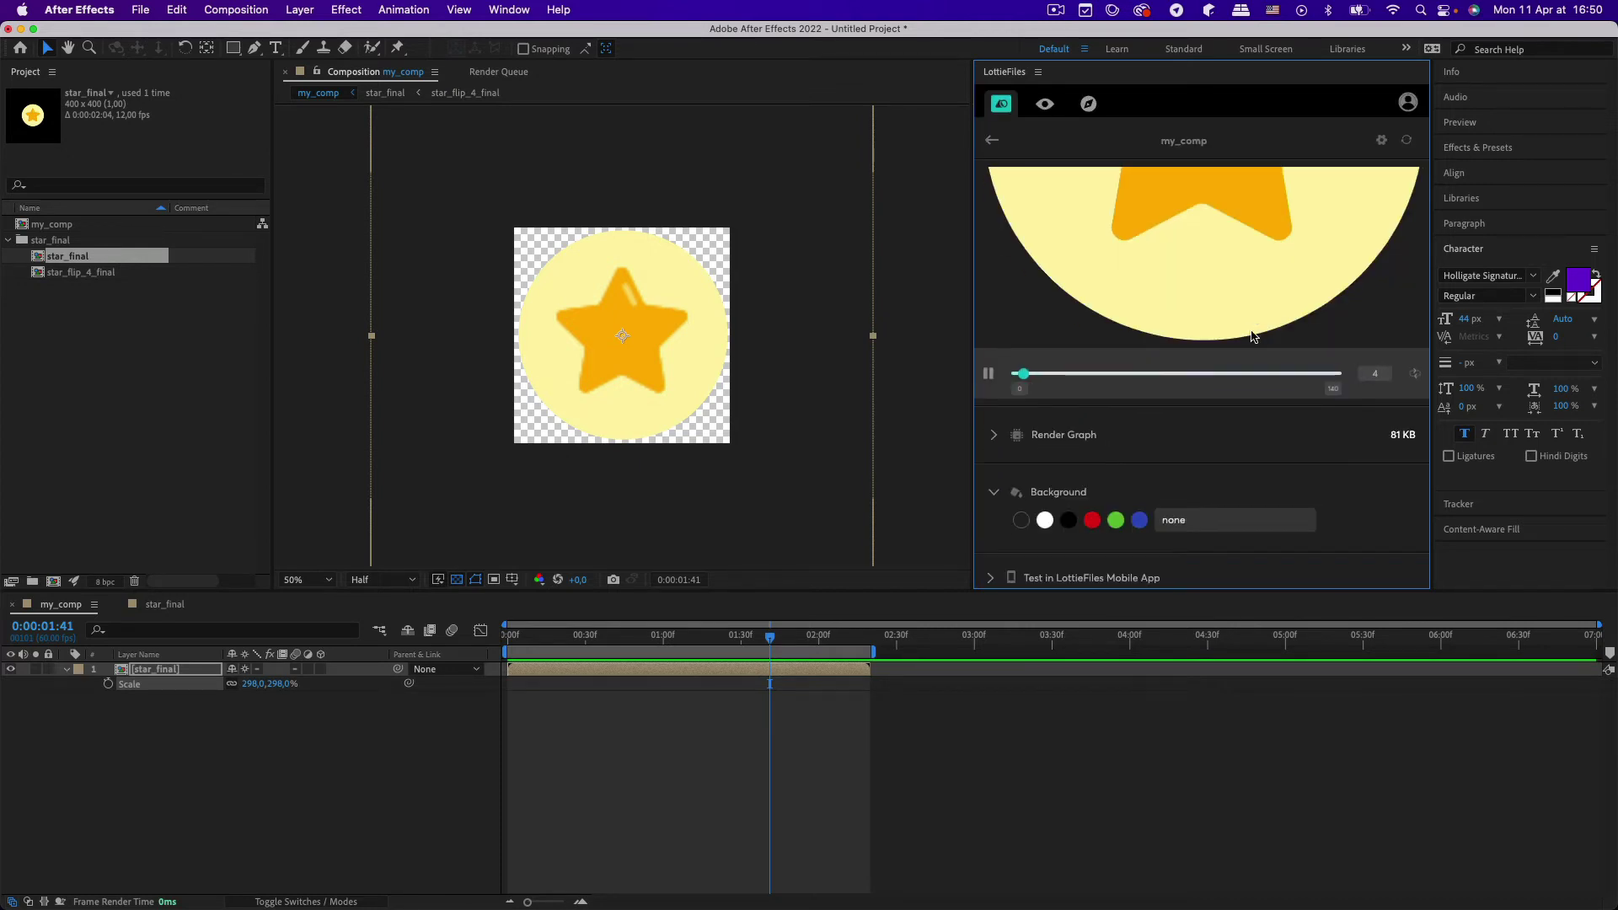
left_click(1114, 521)
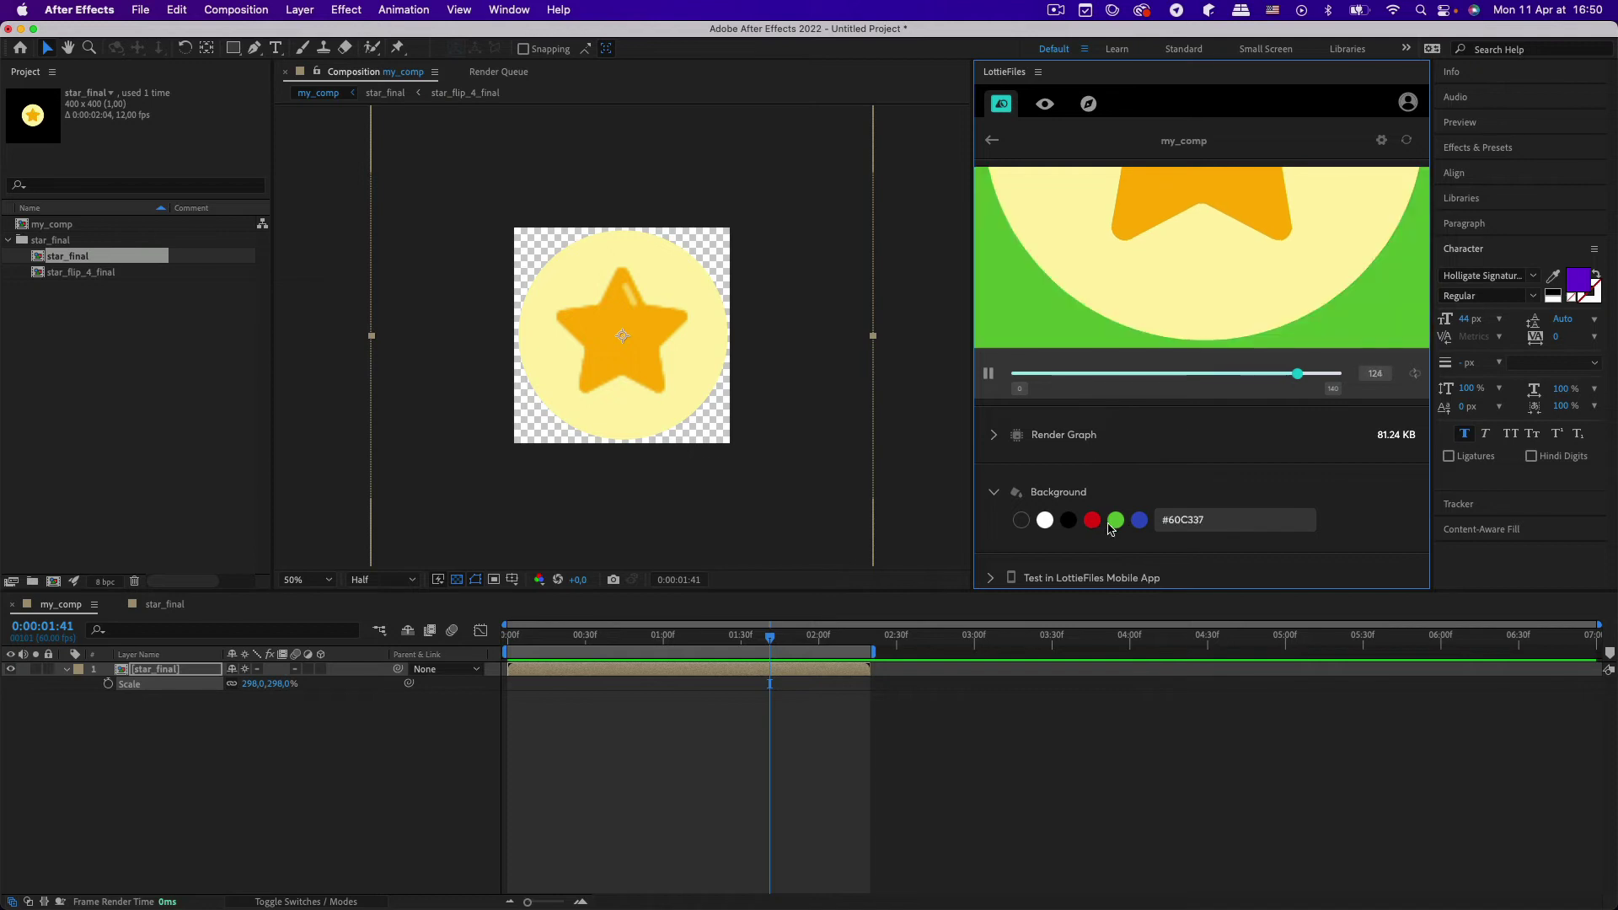
scroll(1205, 452, "up", 5)
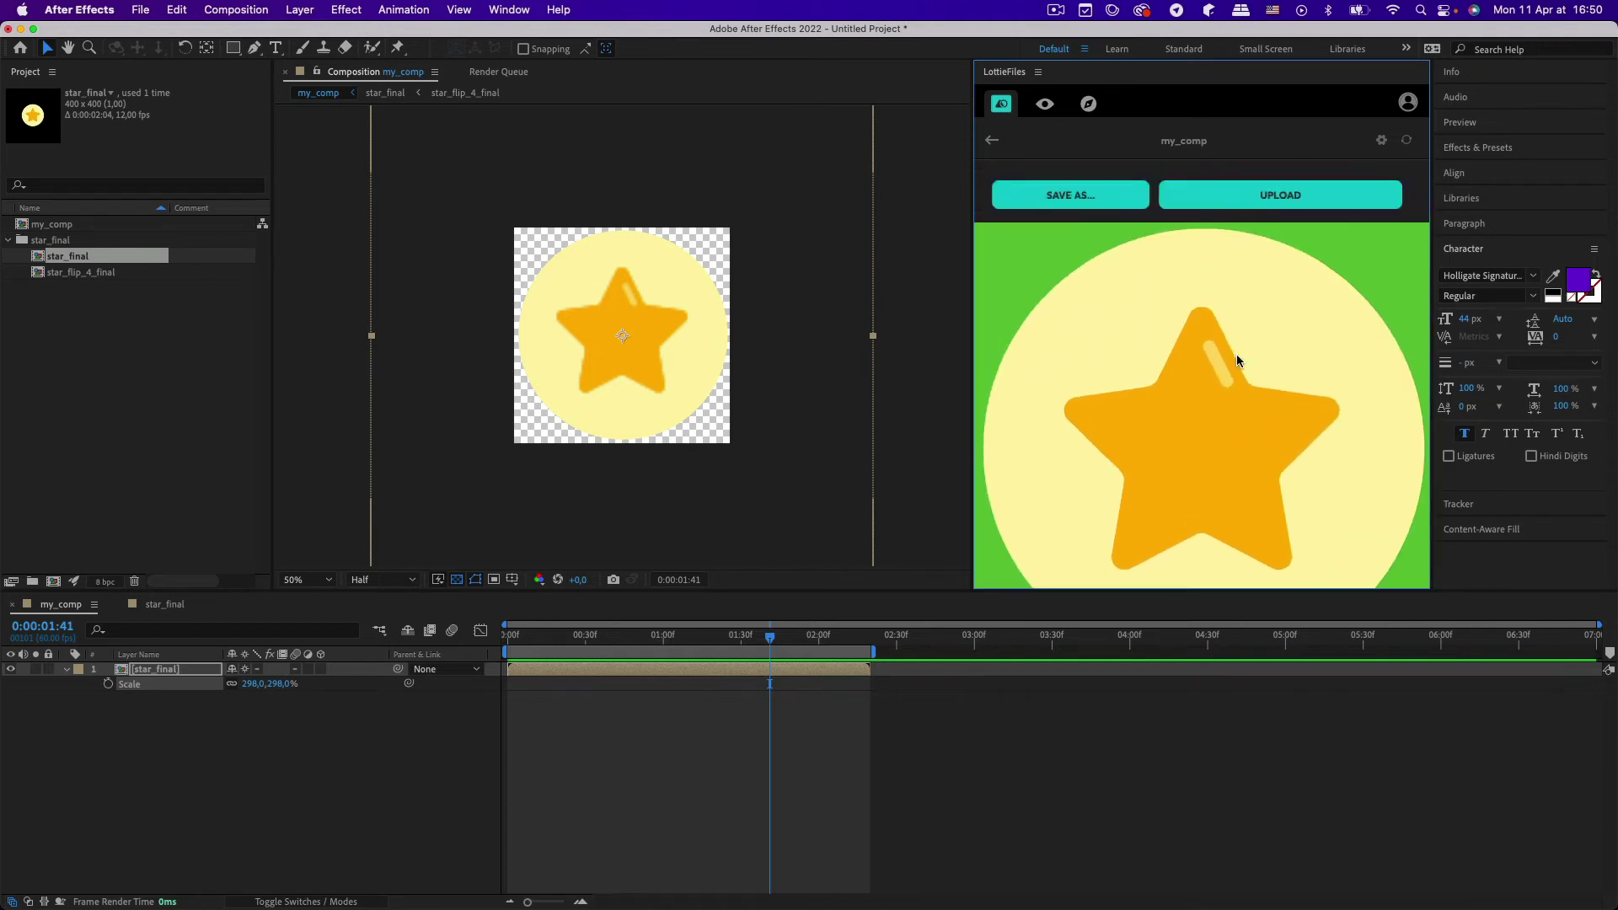
scroll(1236, 354, "down", 5)
left_click(1021, 520)
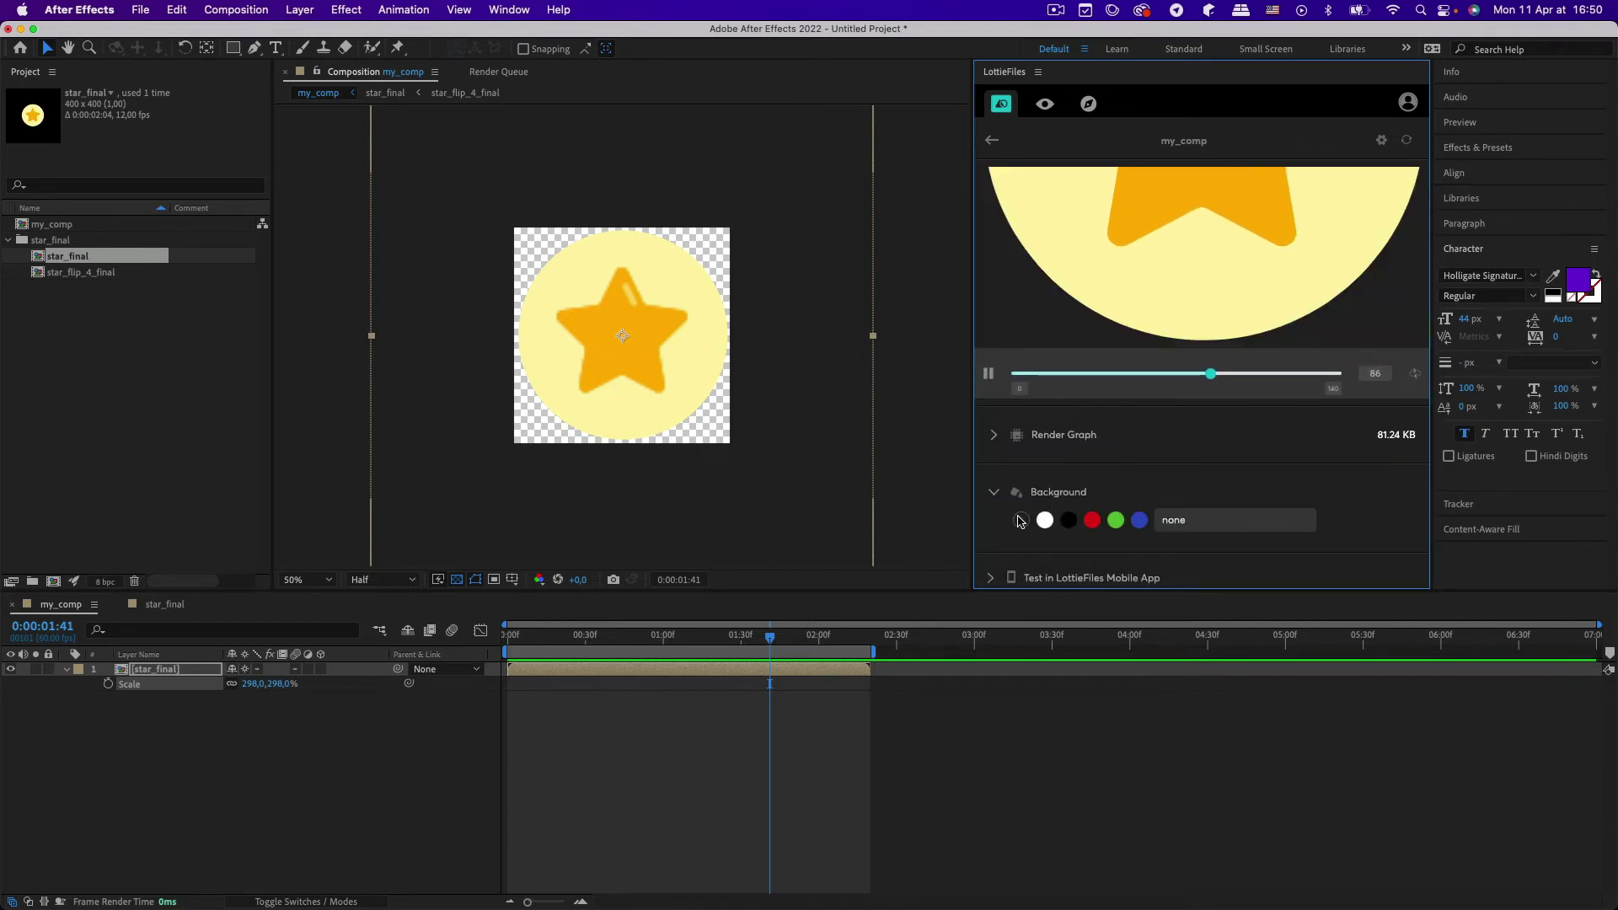
scroll(1094, 483, "up", 5)
scroll(1094, 484, "down", 5)
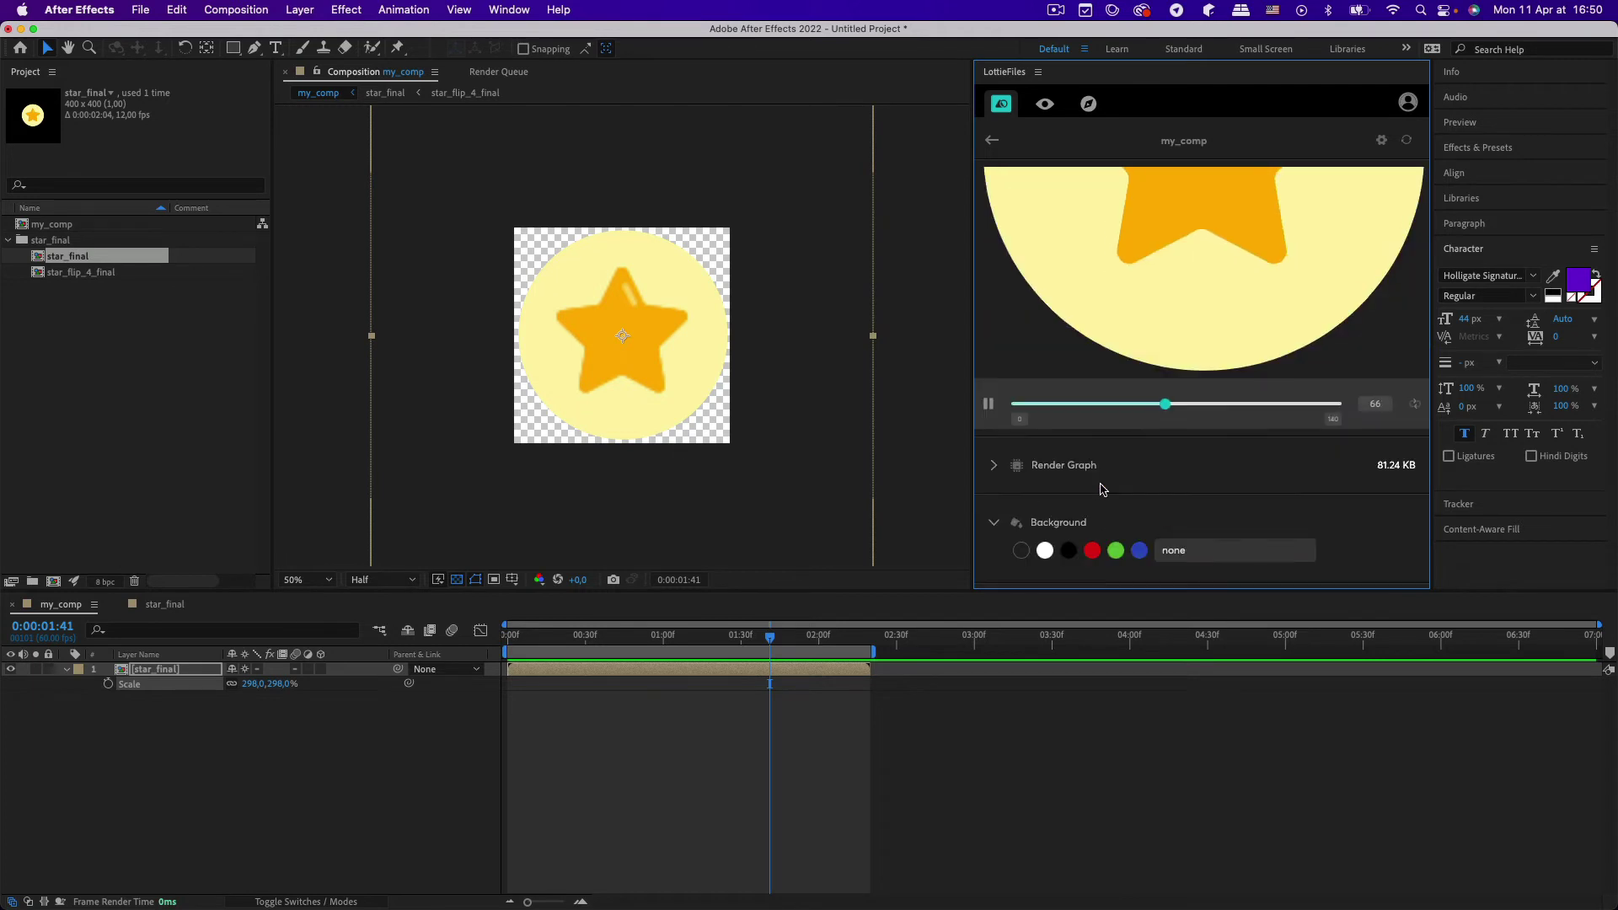
scroll(1121, 462, "up", 5)
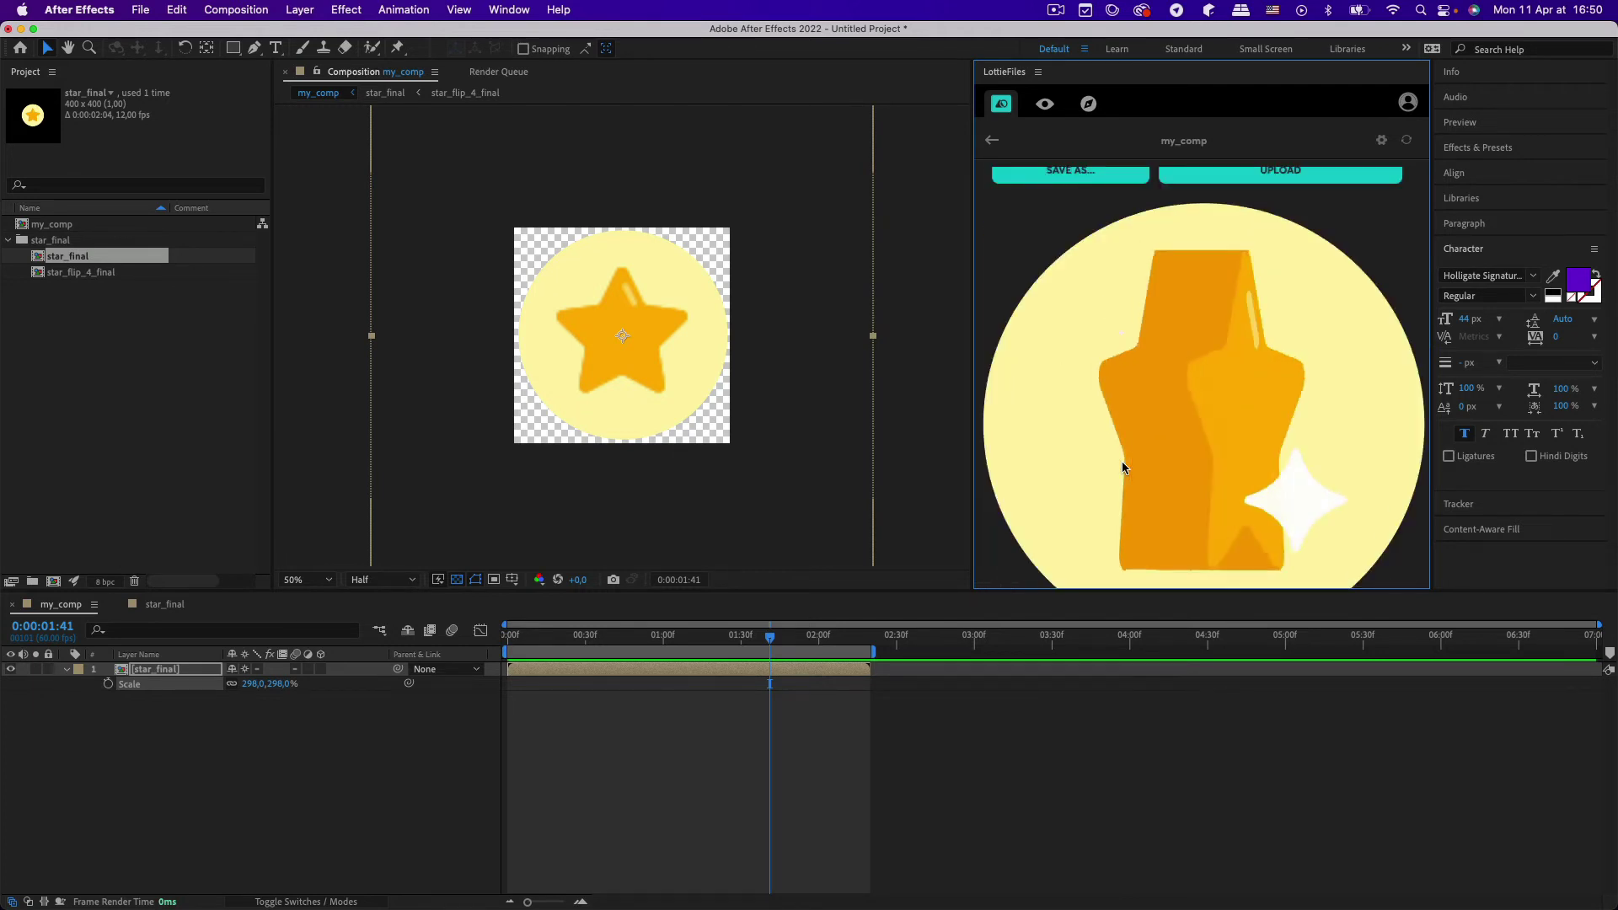
Upload the rendered my_comp animation to LottieFiles
left_click(1332, 203)
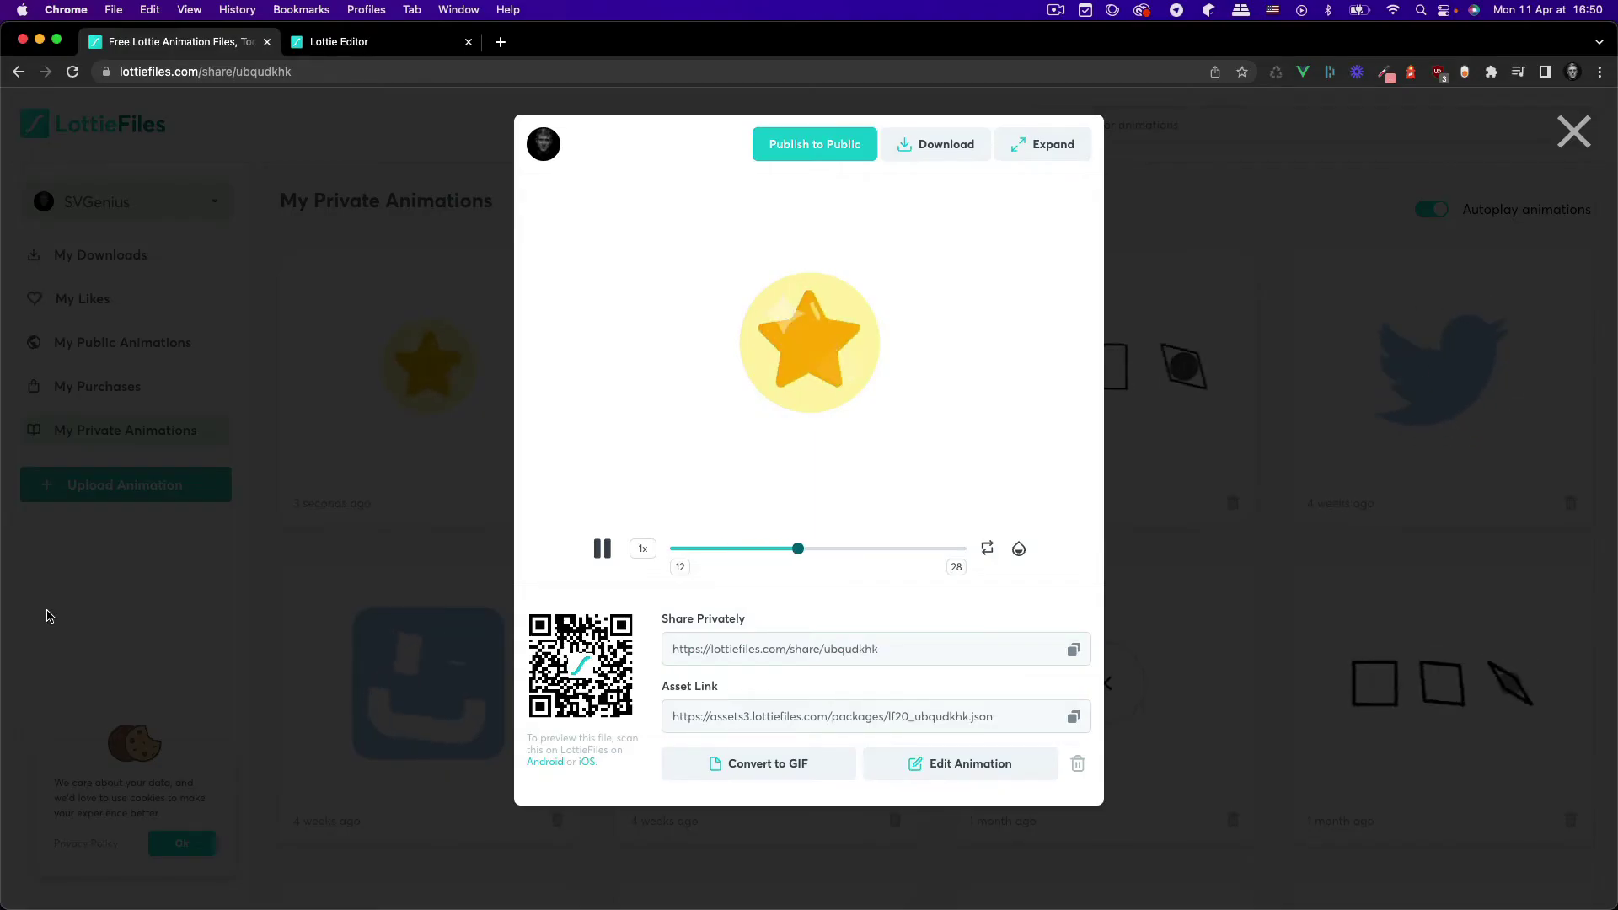
Close the old star preview on LottieFiles, then check the newest upload in My Private Animations and close its preview
left_click(48, 616)
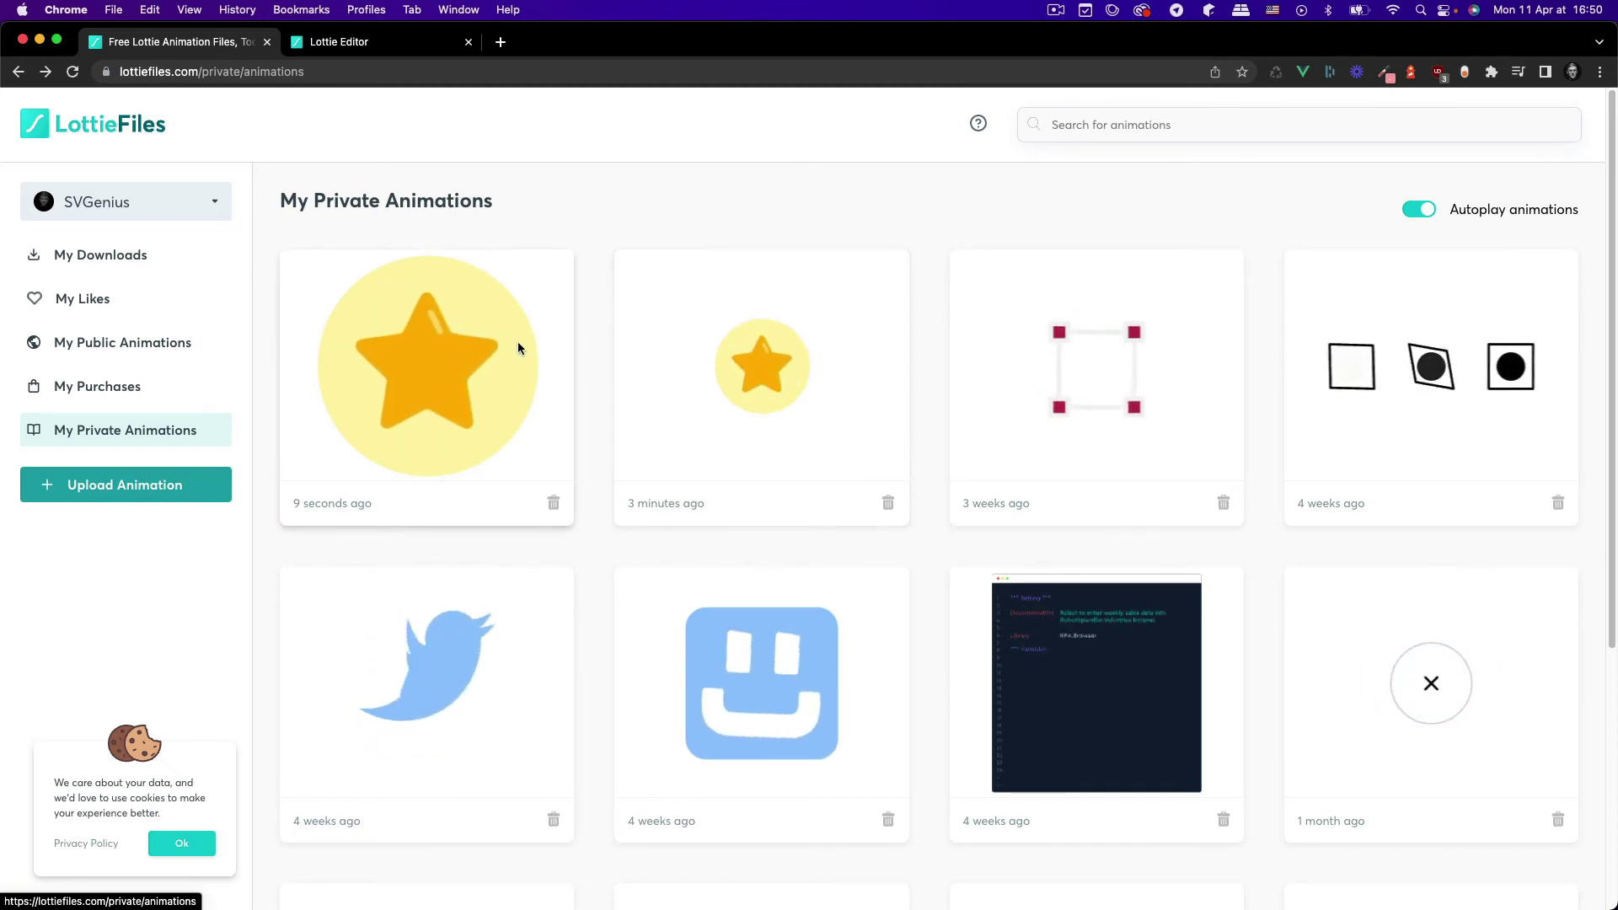
left_click(523, 433)
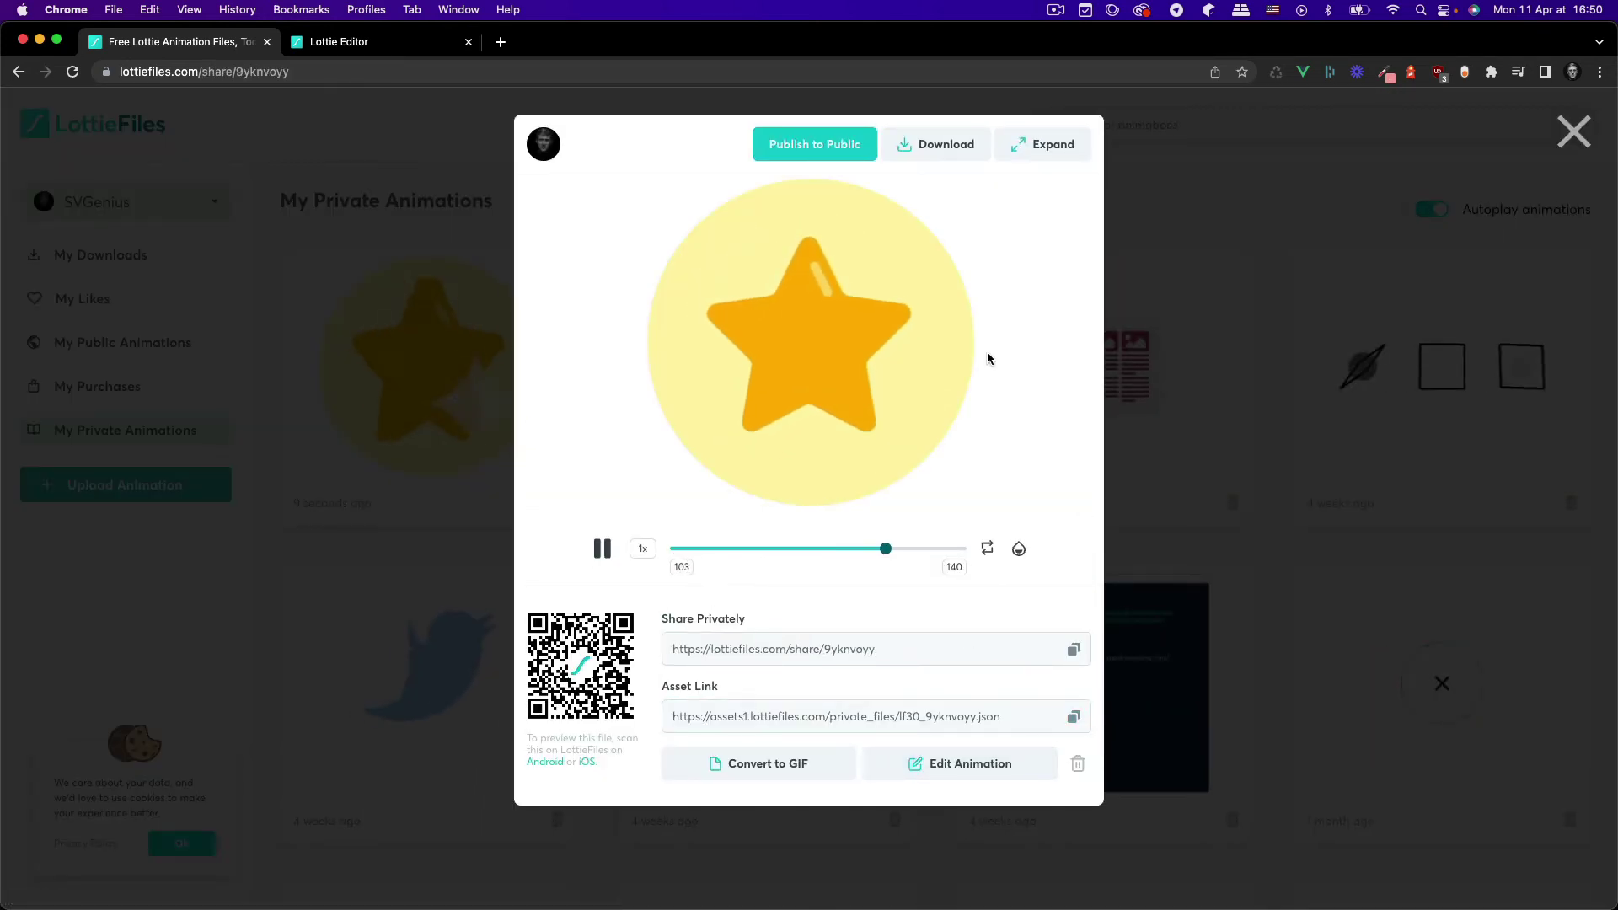
key("Escape")
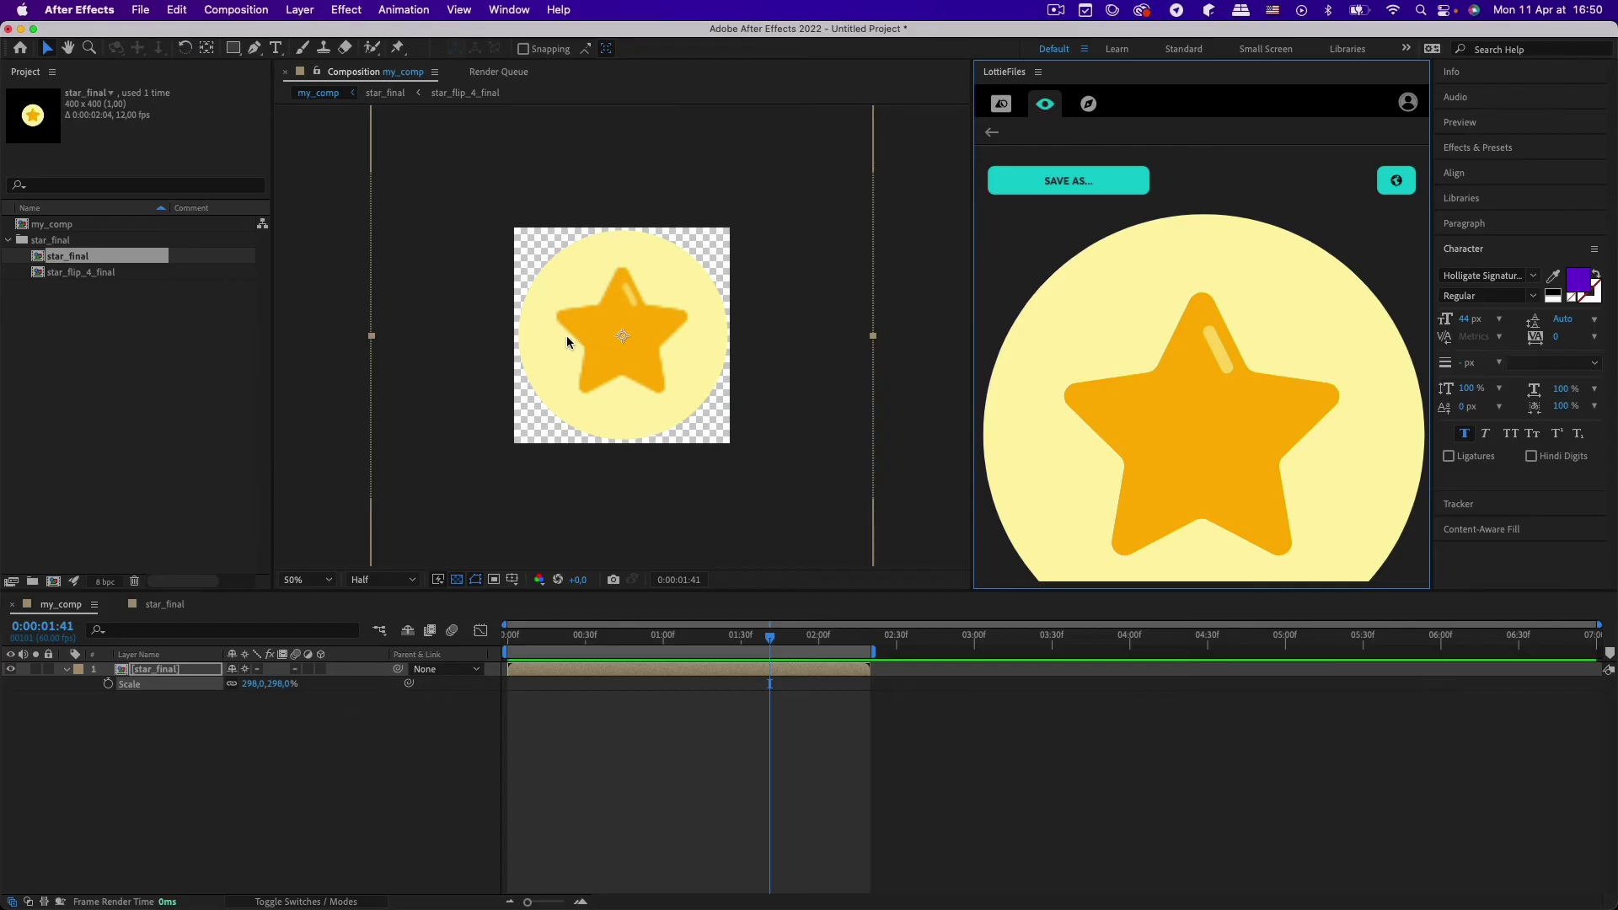
Switch to After Effects, scale the star_final layer in my_comp to 443%, and play a preview
left_click(245, 751)
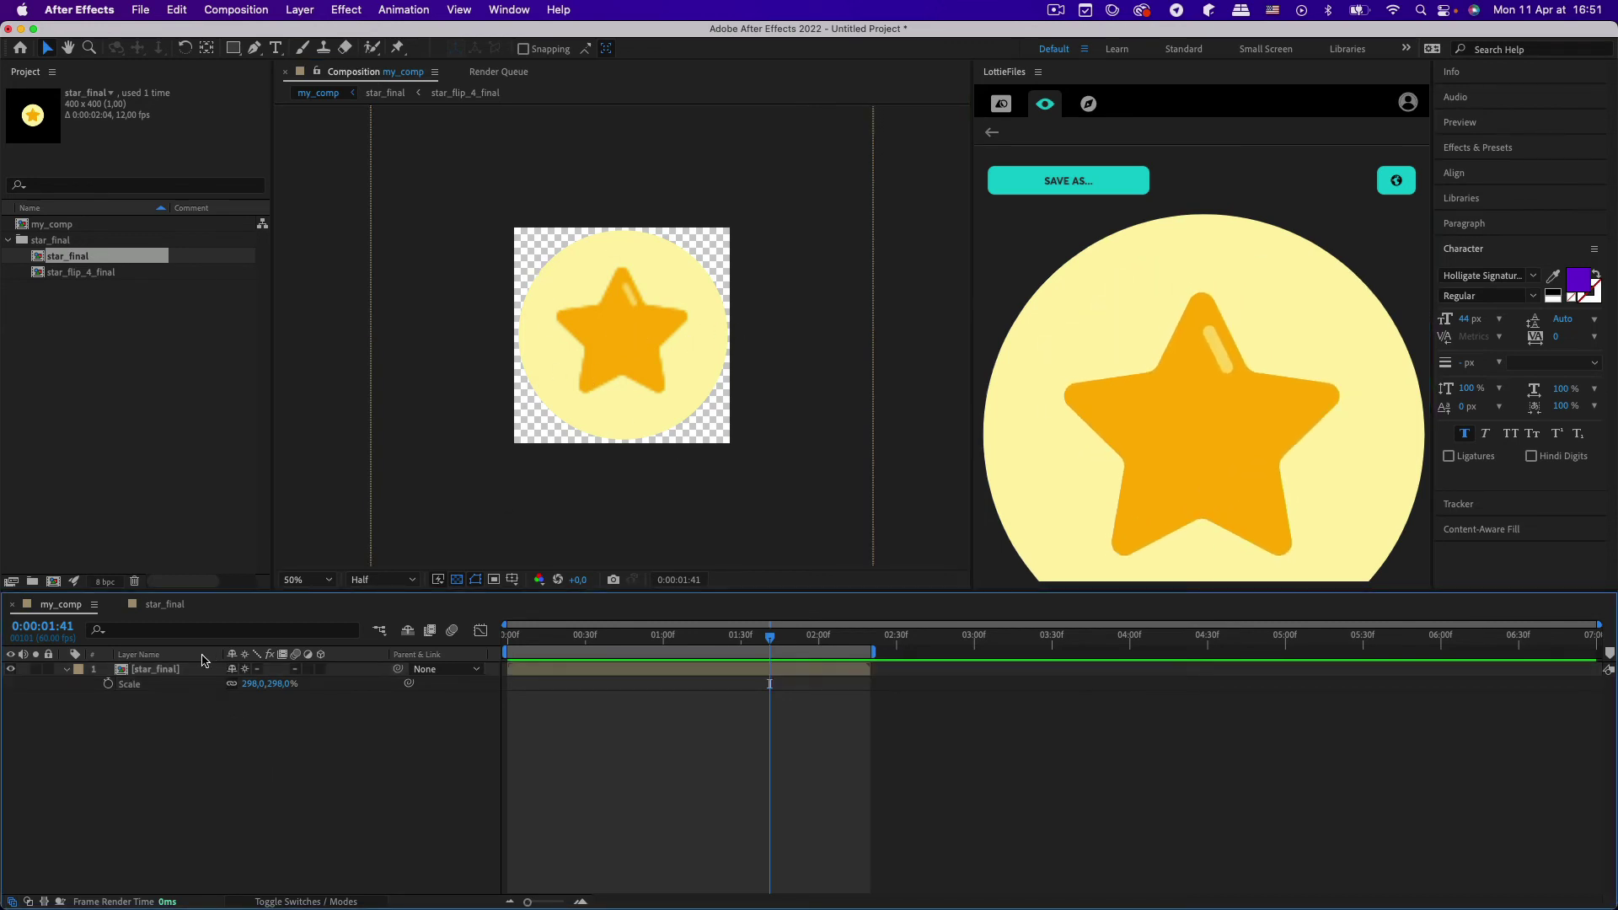
left_click(697, 318)
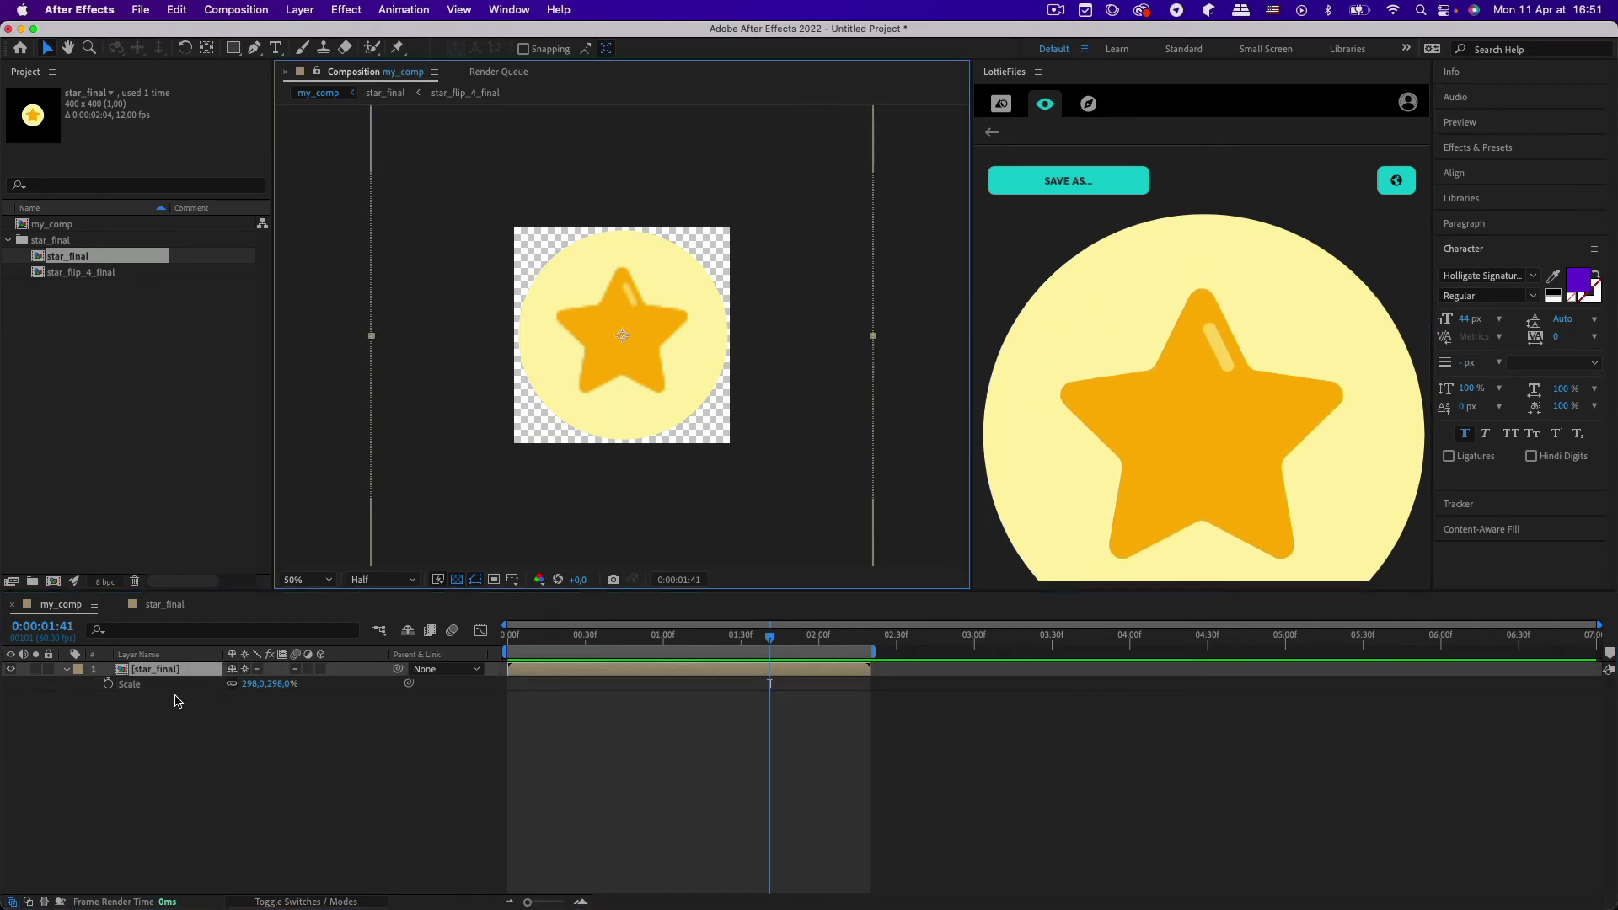
key("s")
key("s")
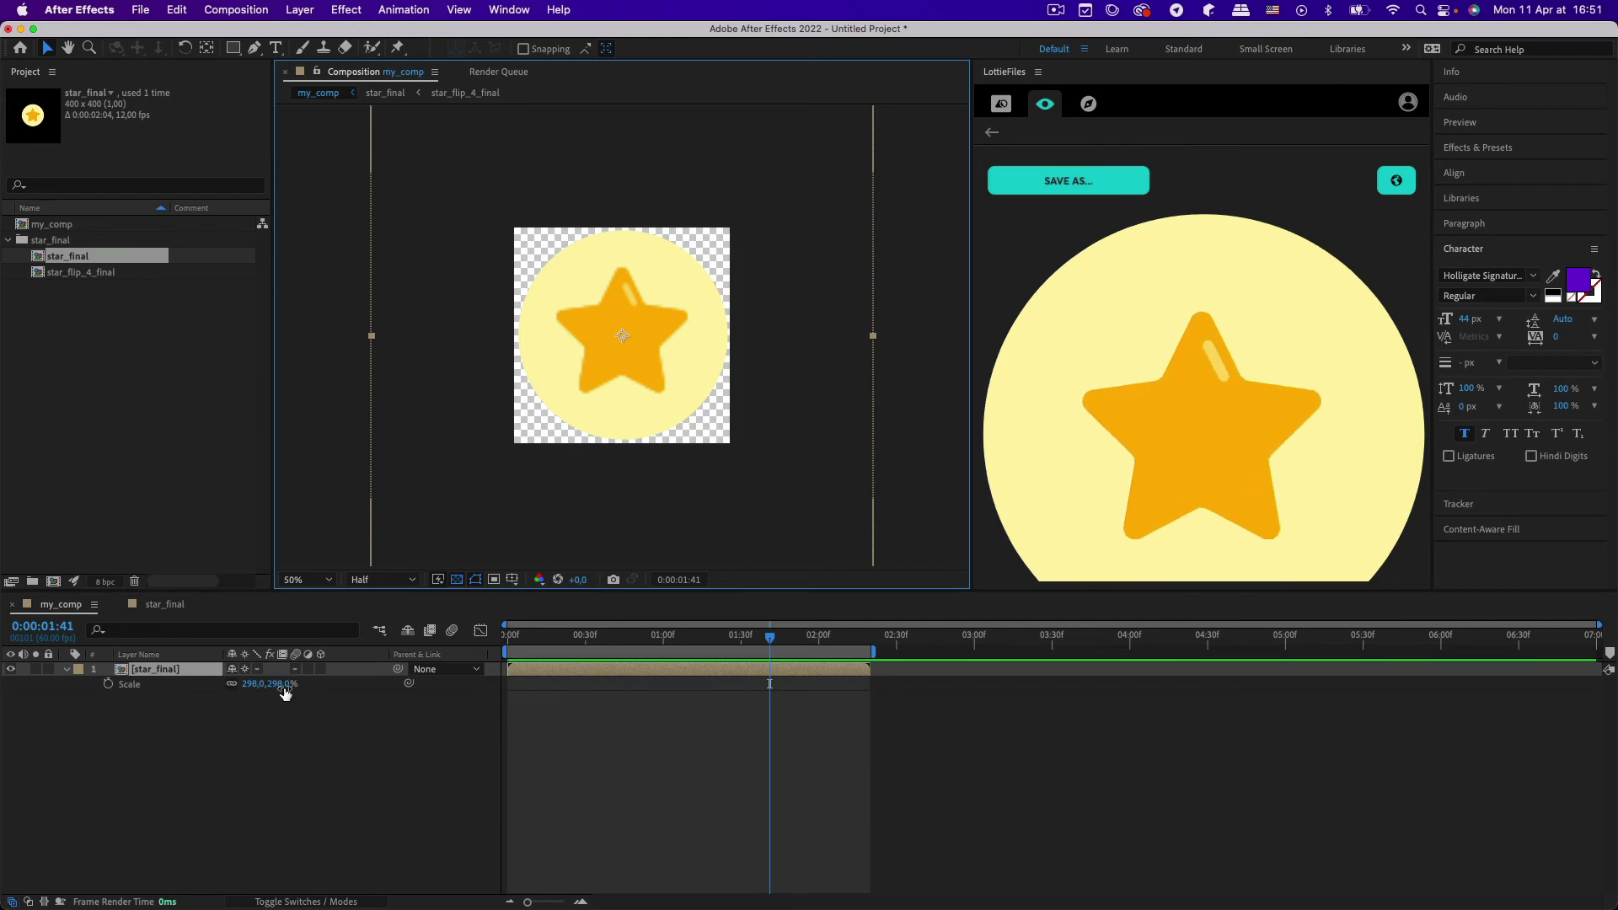
left_click_drag(295, 684, 419, 700)
key("space")
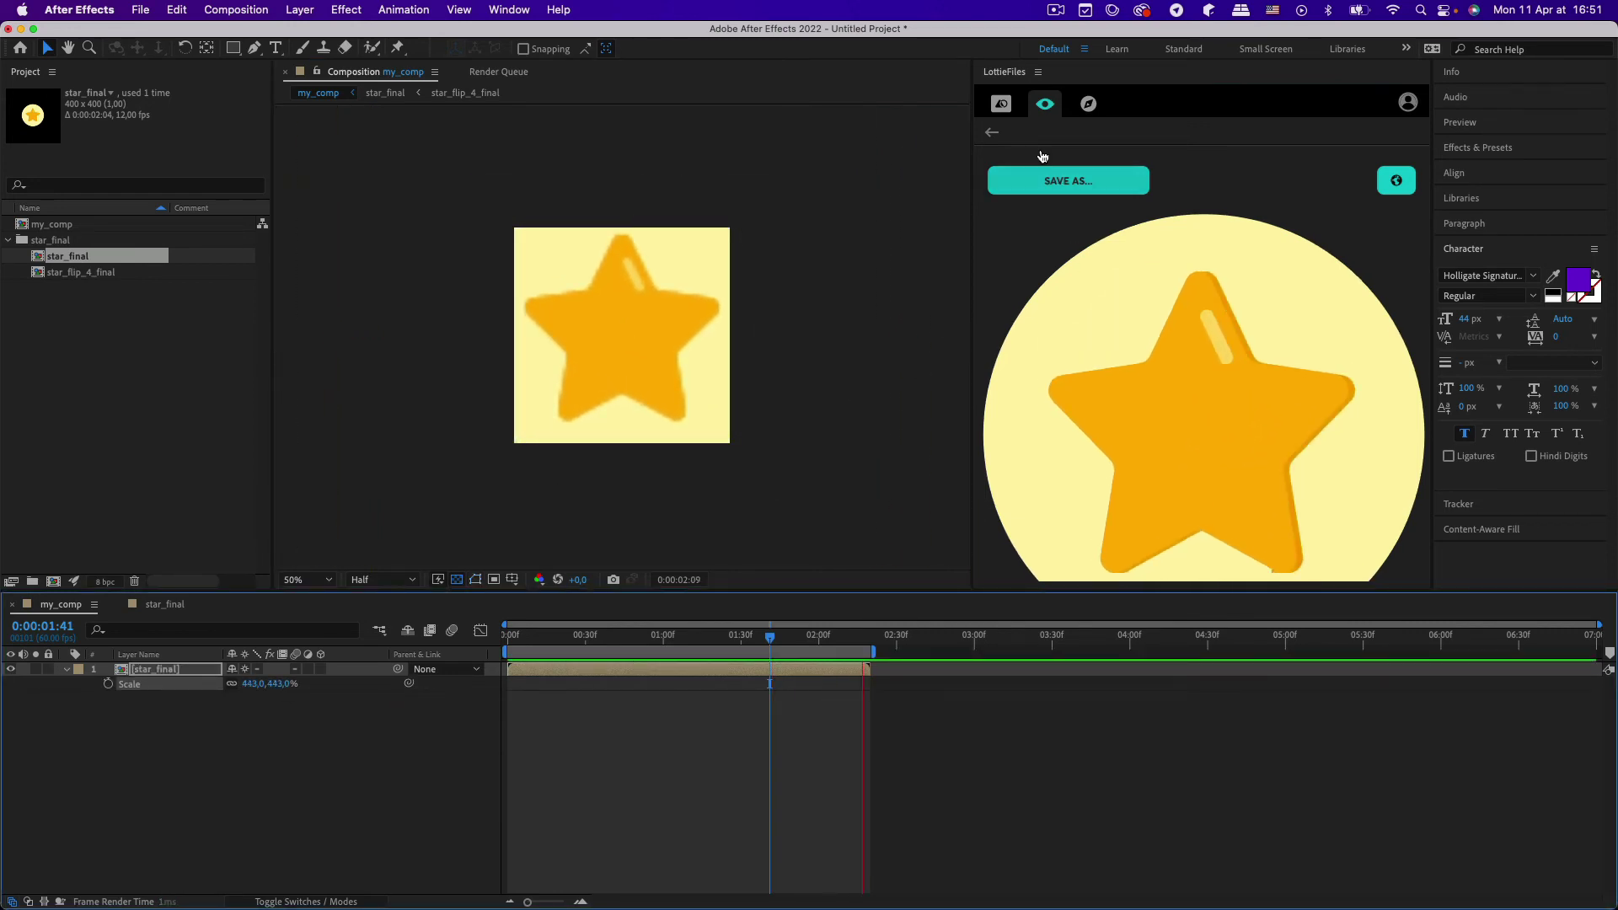
Close the LottieFiles extension panel and stop the preview playback
right_click(1018, 71)
left_click(1060, 85)
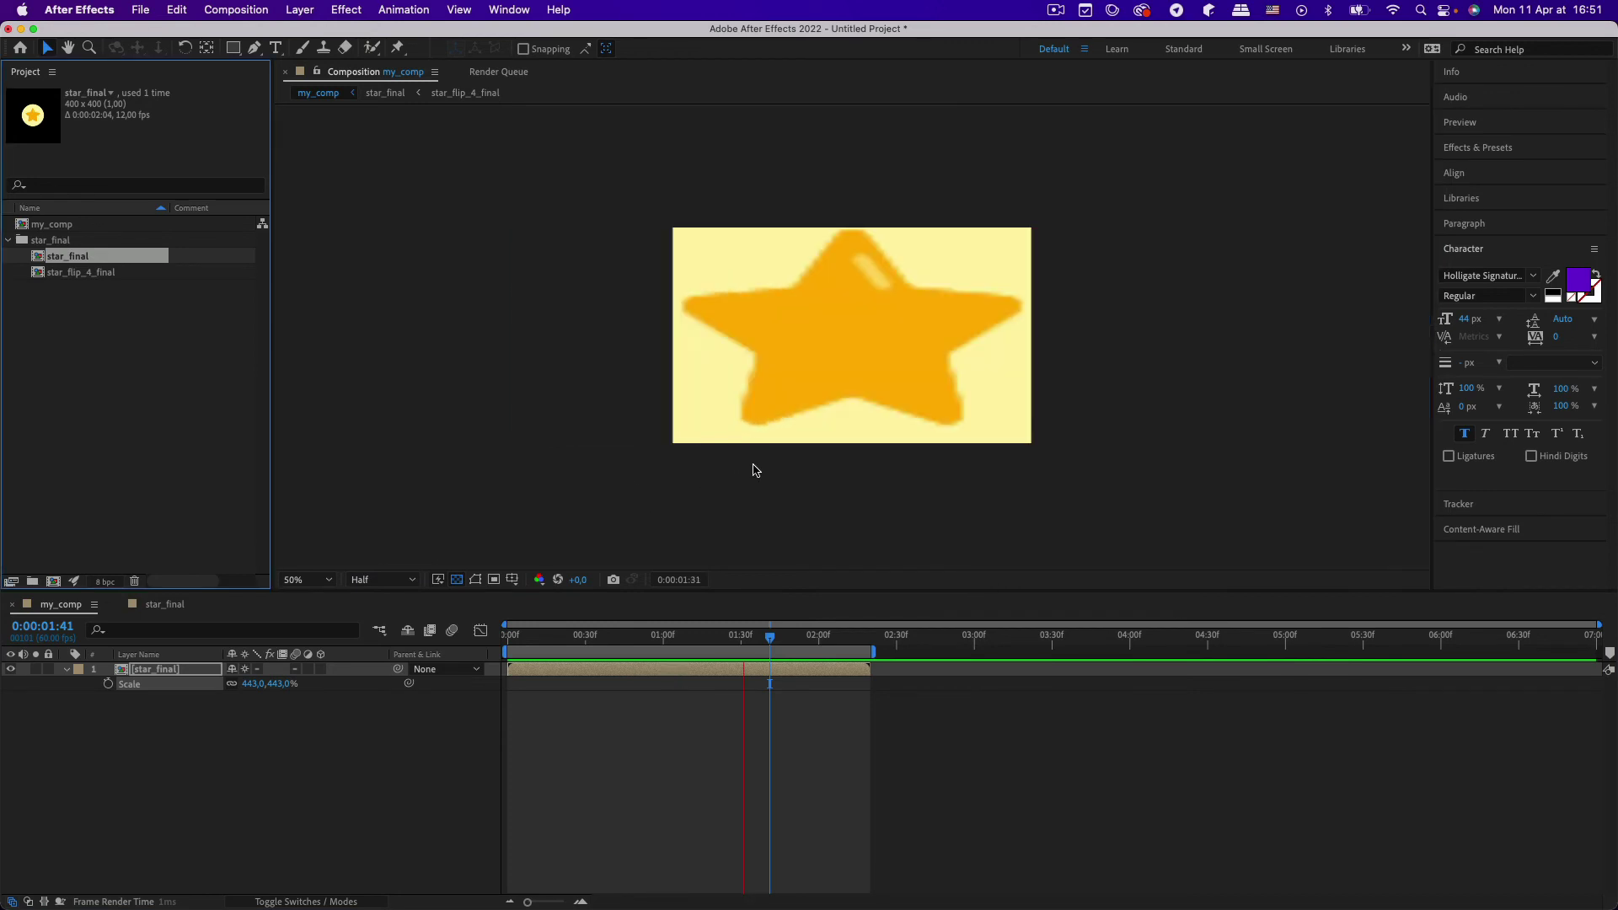
key("space")
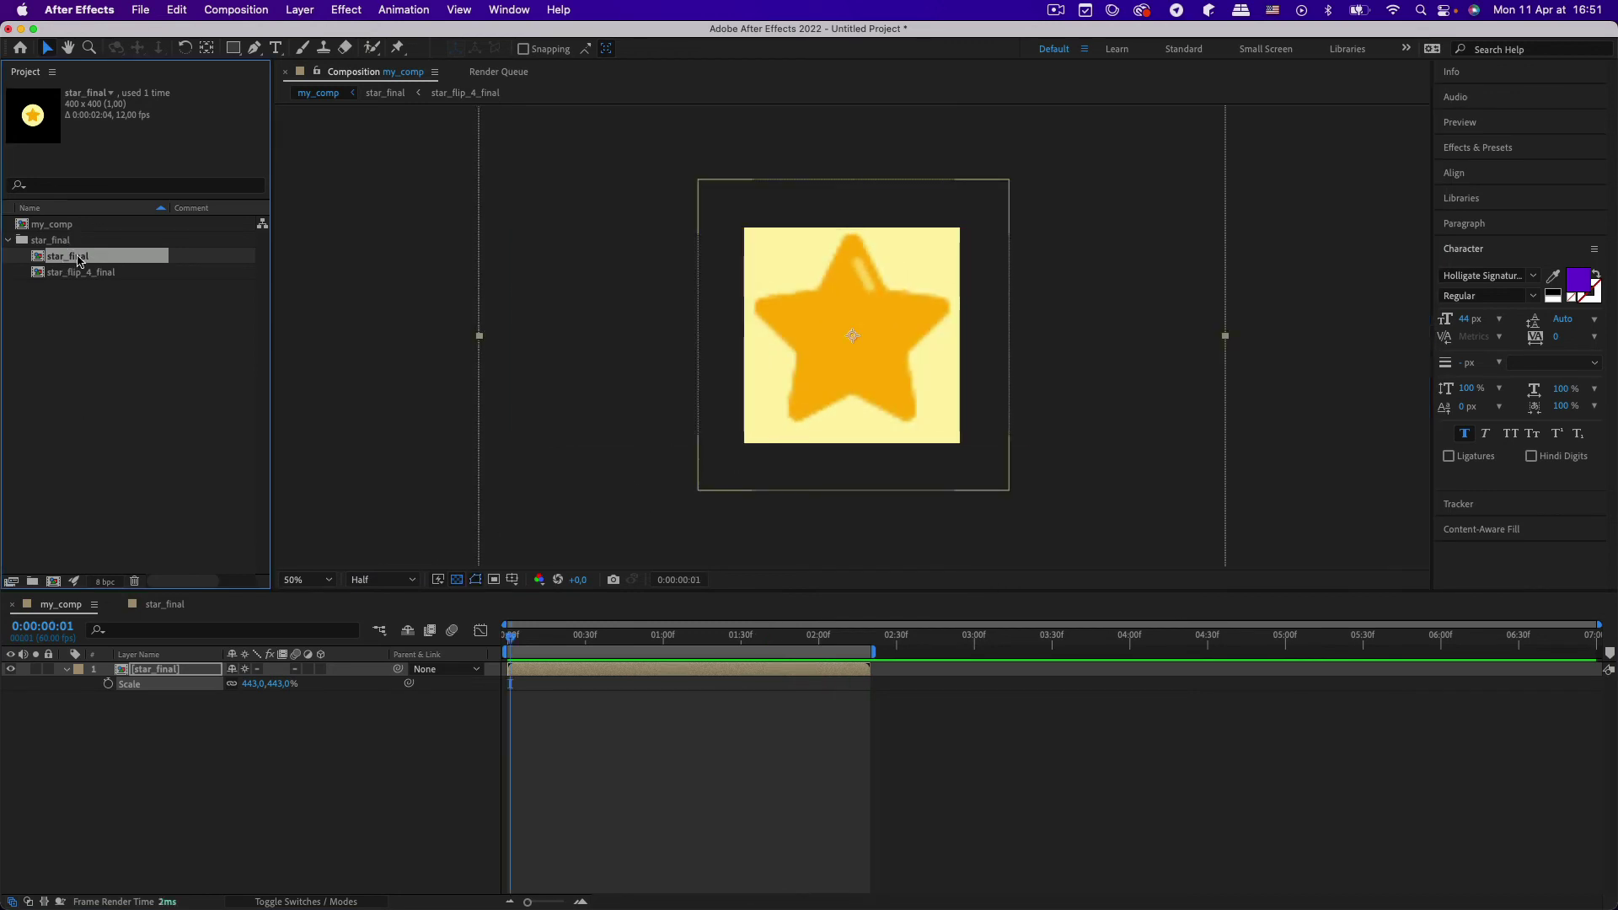
Delete the icon_circle layer from the star_final composition and return to my_comp
double_click(79, 256)
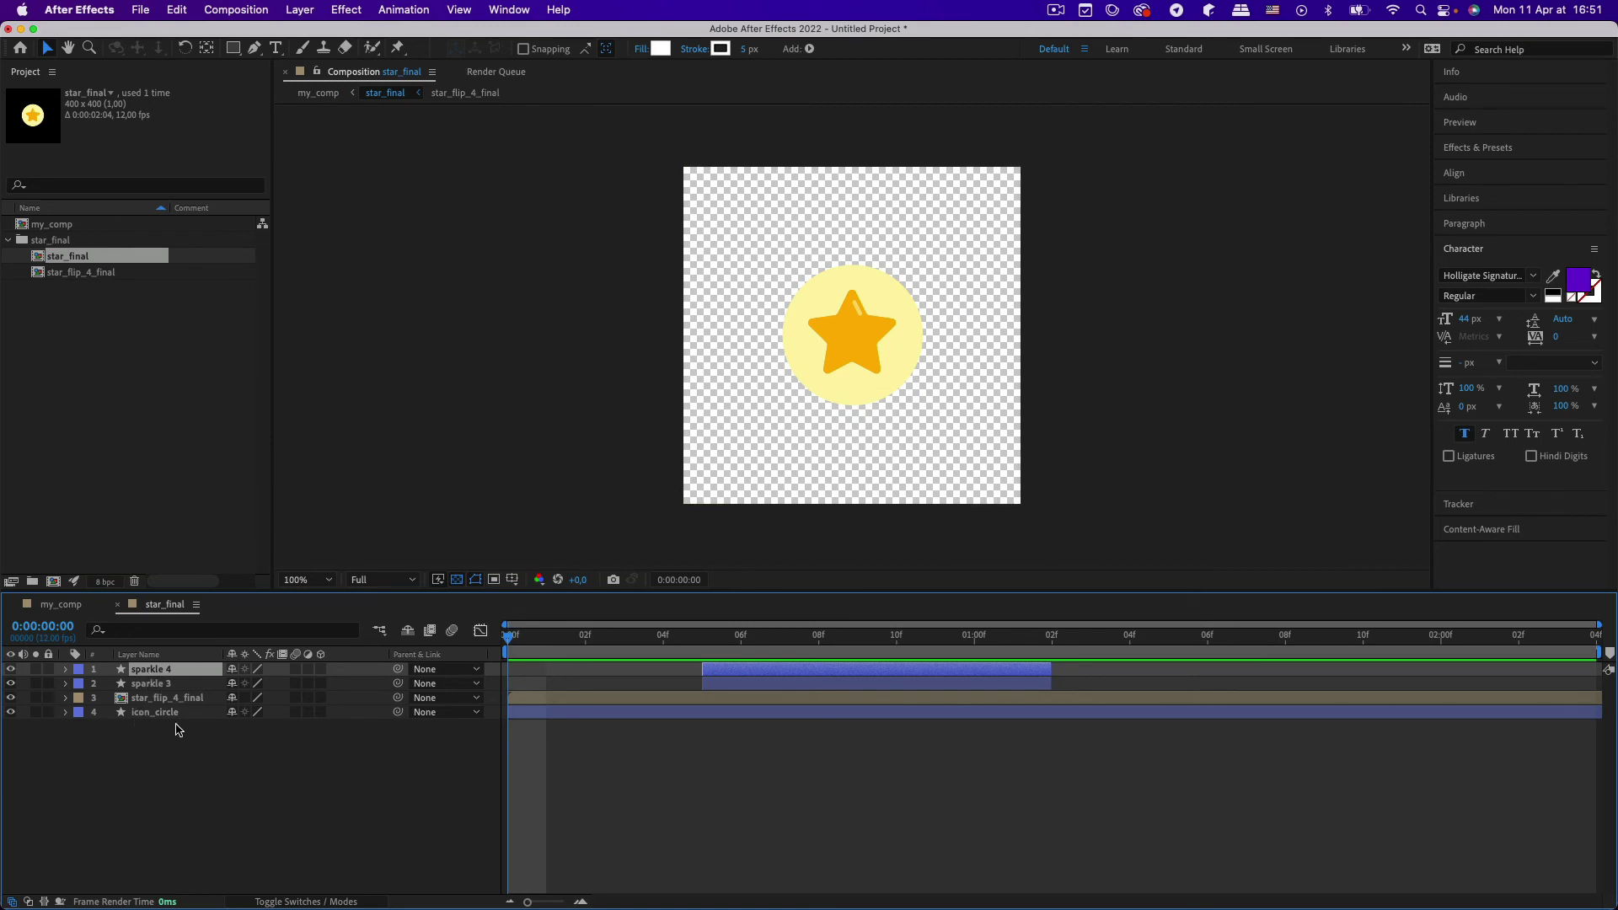
left_click(175, 715)
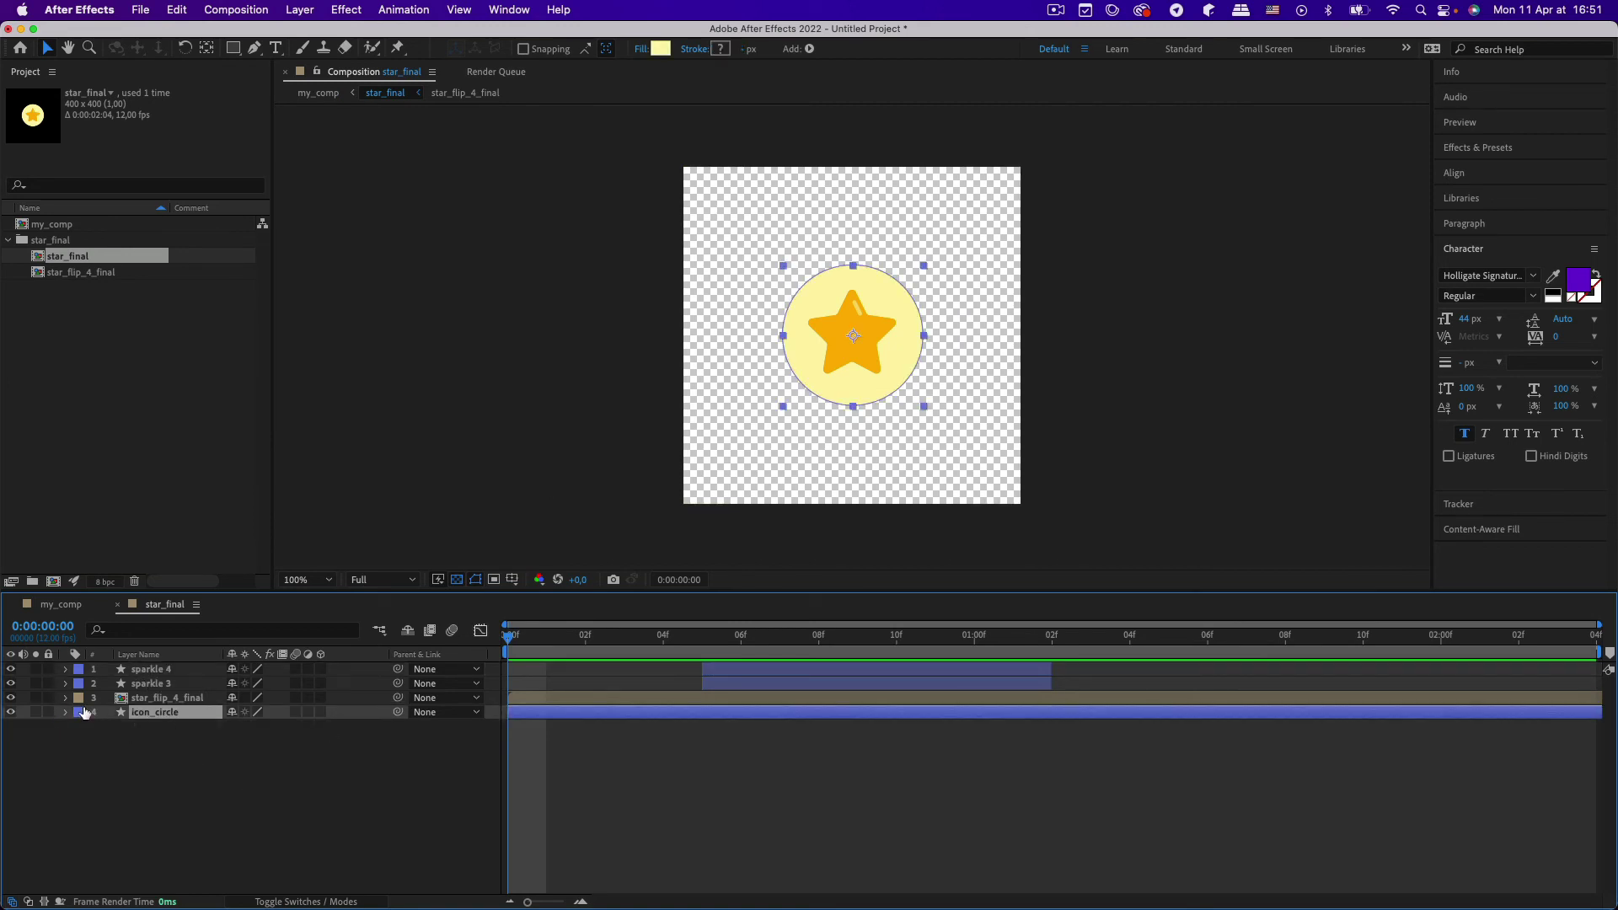
key("Delete")
double_click(108, 226)
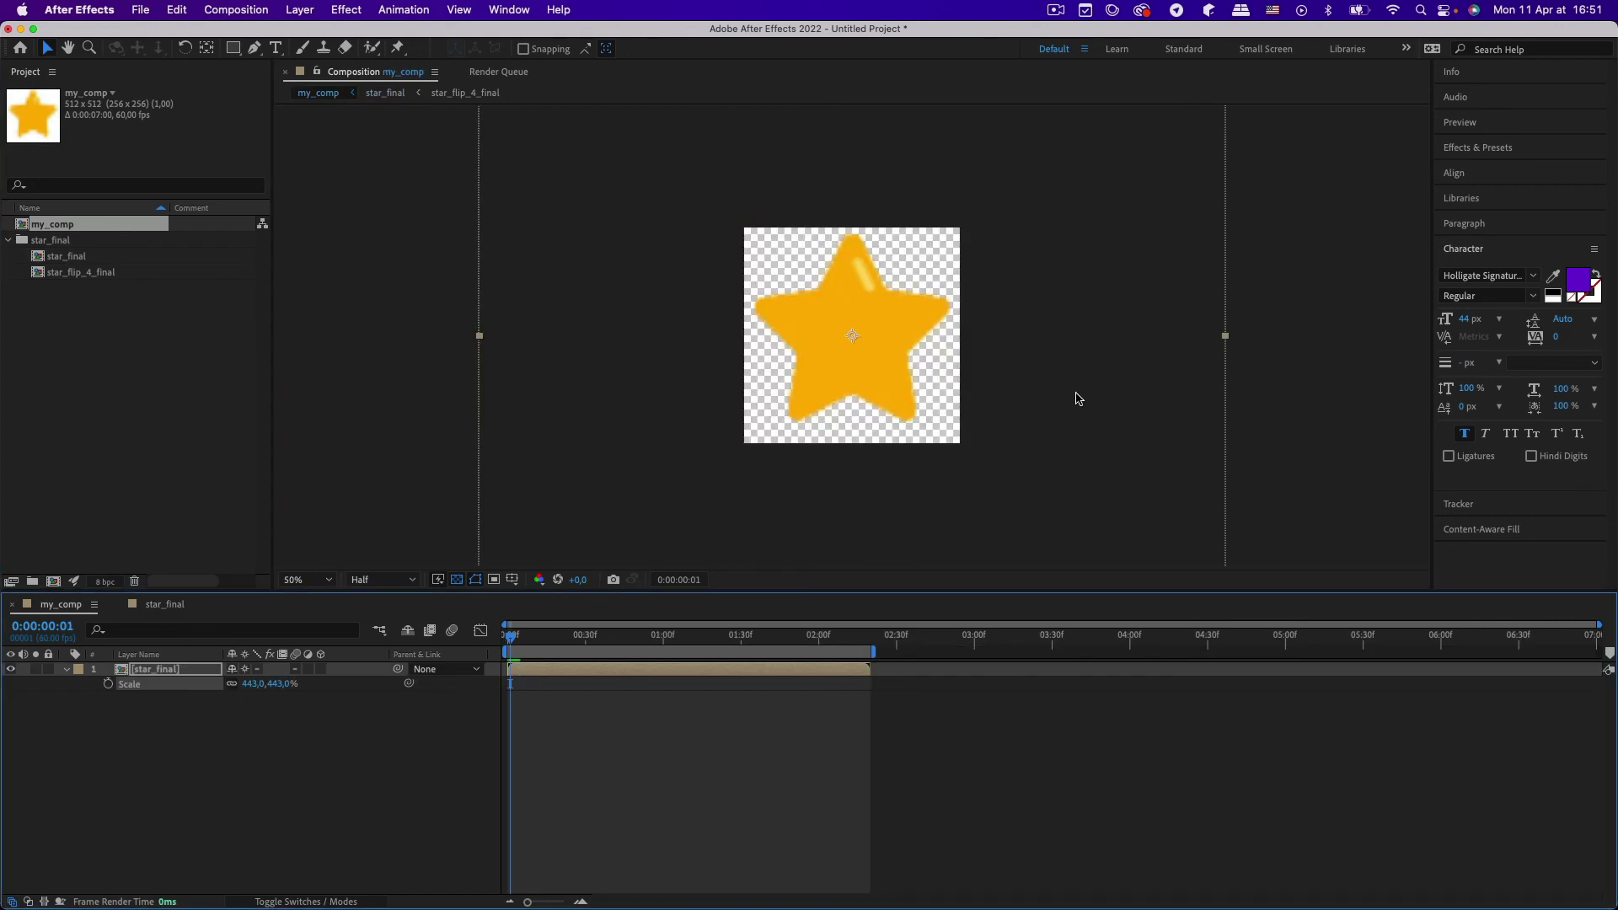